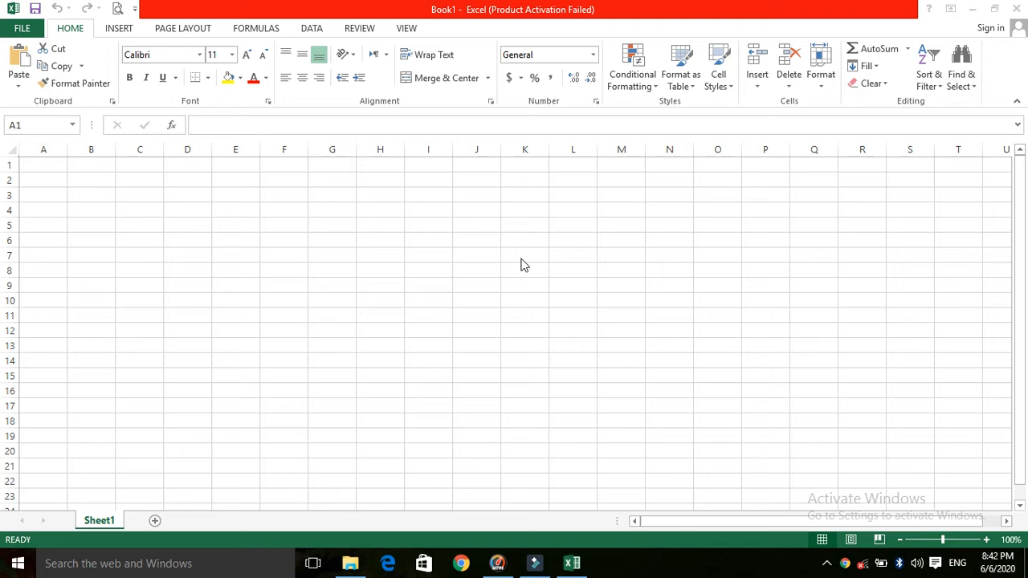
Step: Jump to the last row of column A and return to cell A1
click(101, 209)
click(100, 209)
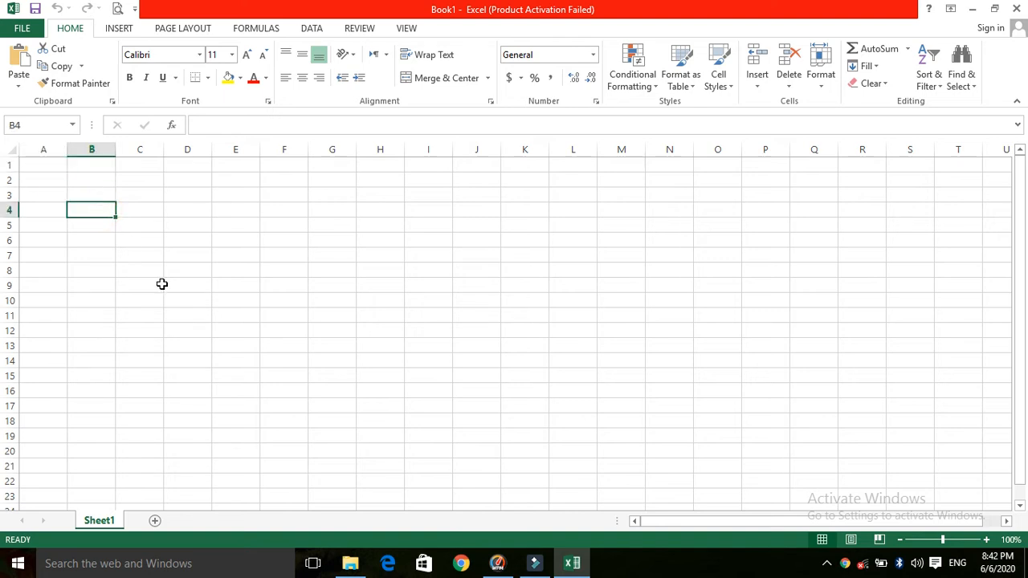
key(End)
key(Left)
key(End)
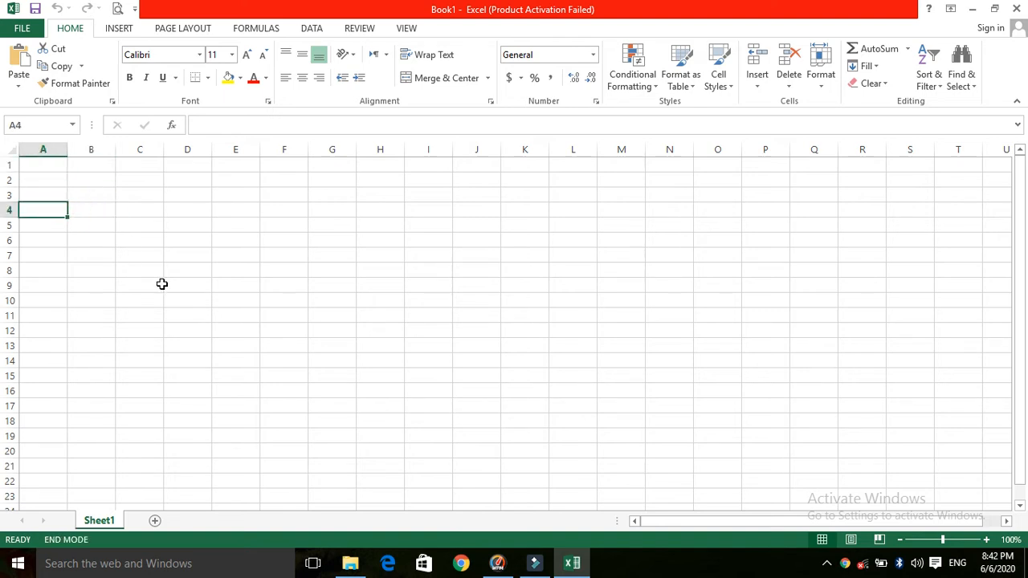
key(Down)
key(End)
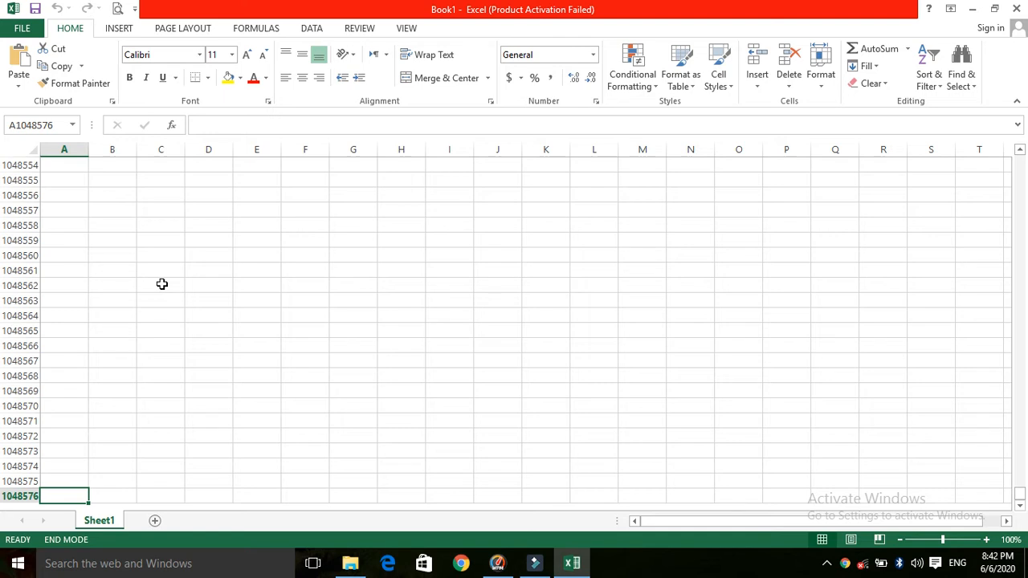
key(Up)
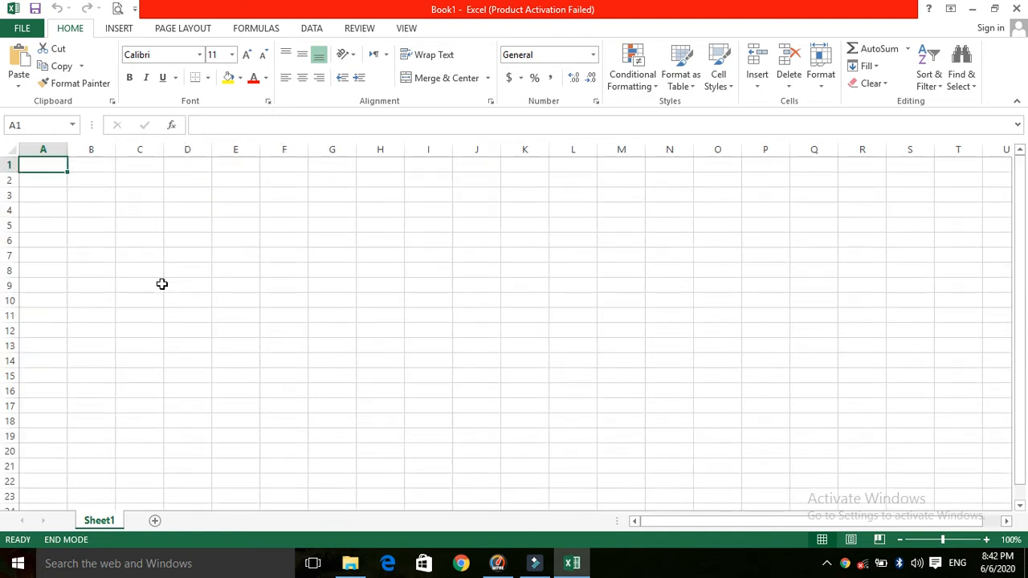
Step: Enter the values 10, 12, 15, 20, 22, 24 and 30 in cells A1 through A7
text(10)
key(Return)
text(12)
key(Return)
text(15)
key(Return)
text(20)
key(Return)
text(22)
key(Return)
text(24)
key(Return)
text(30)
key(Return)
Step: Start a Greater Than conditional formatting rule for cells A1:A7 with 15 as the threshold
drag(51, 167, 53, 255)
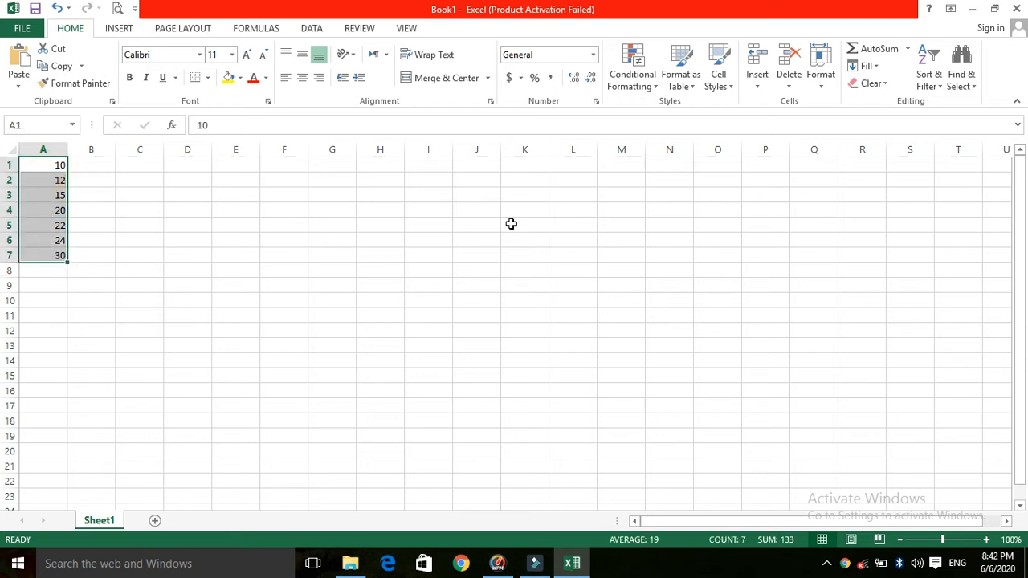
click(636, 81)
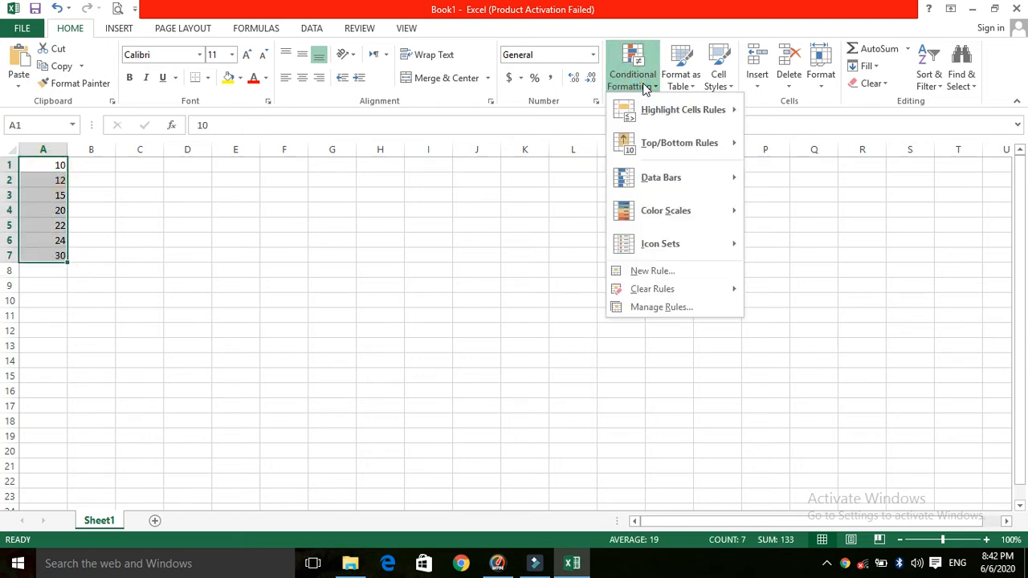
mouse_move(682, 112)
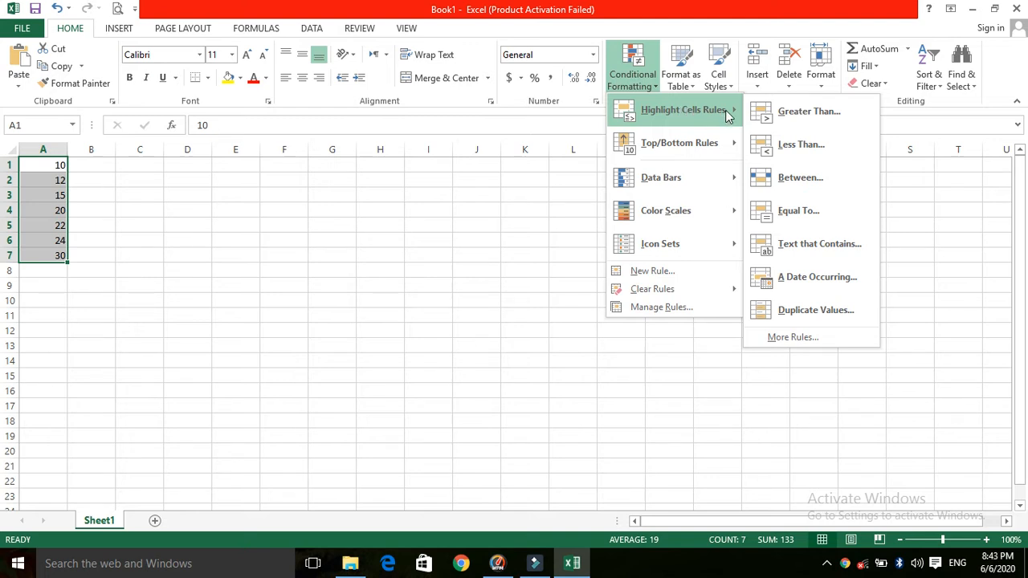
click(809, 116)
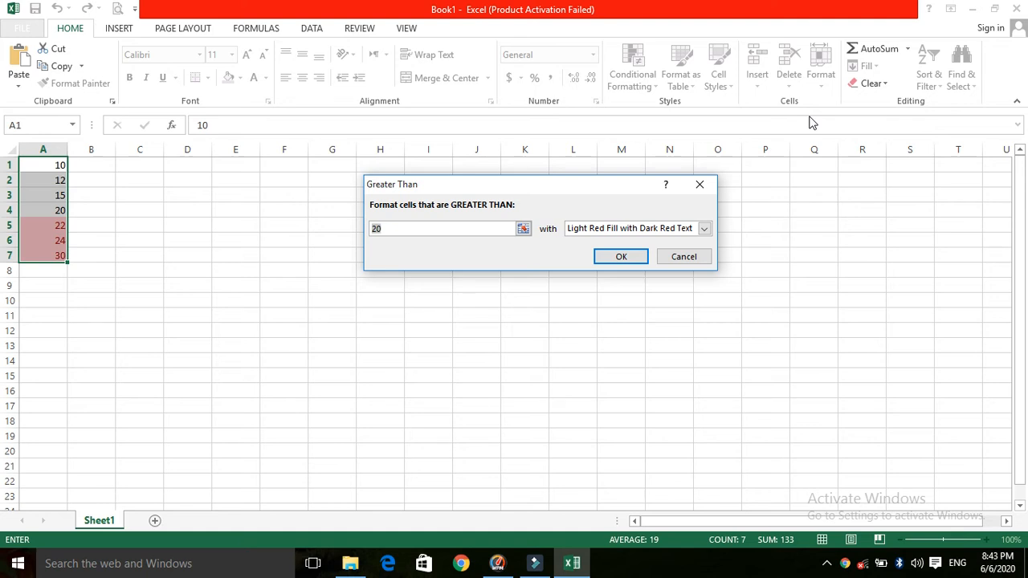
click(429, 228)
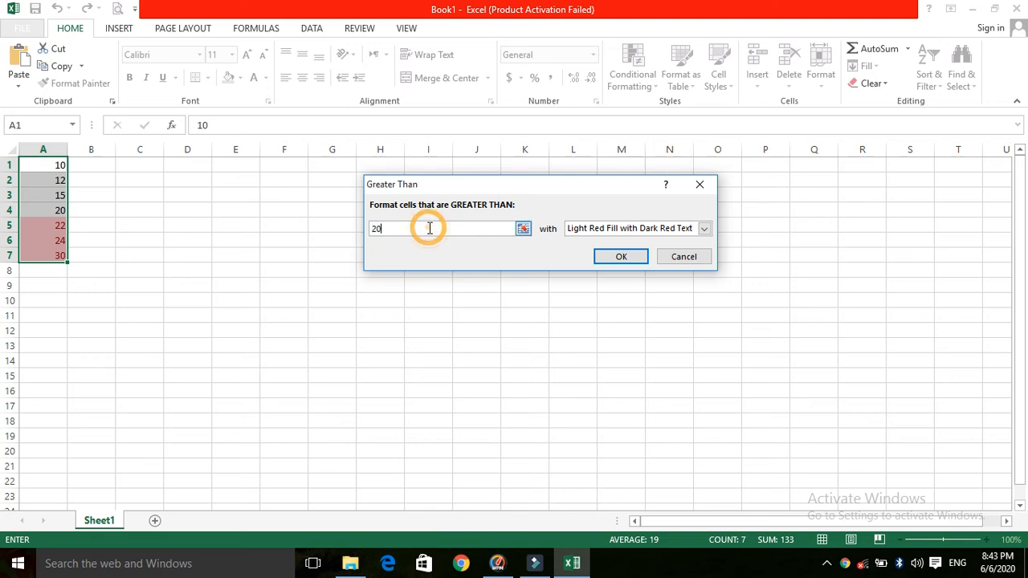
key(BackSpace)
key(BackSpace)
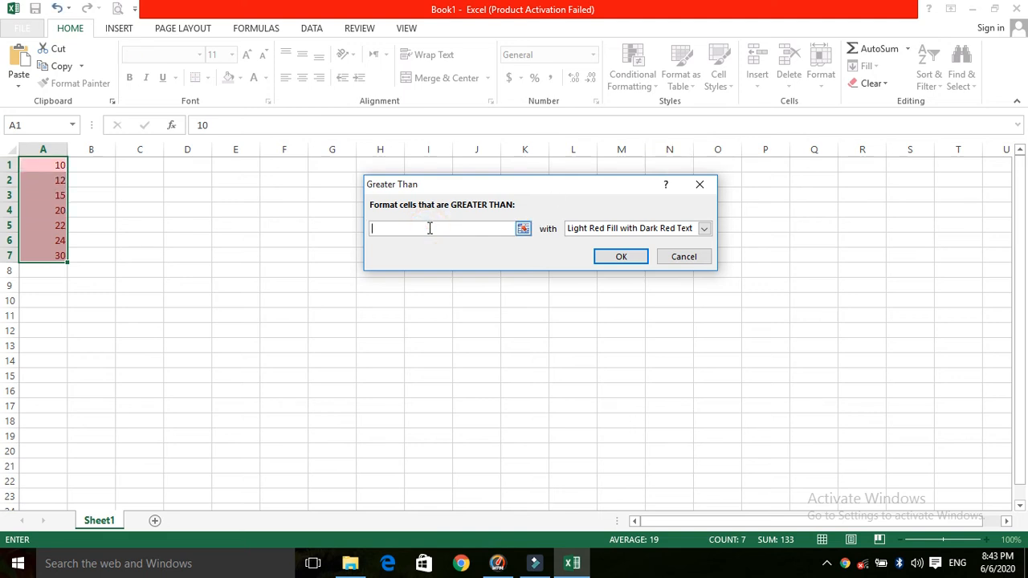
text(15)
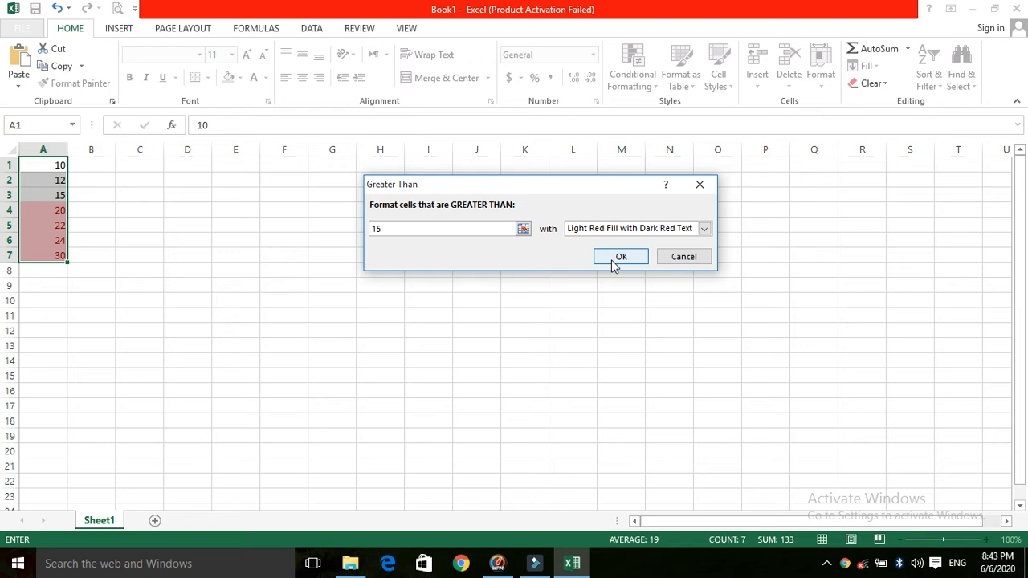
click(704, 229)
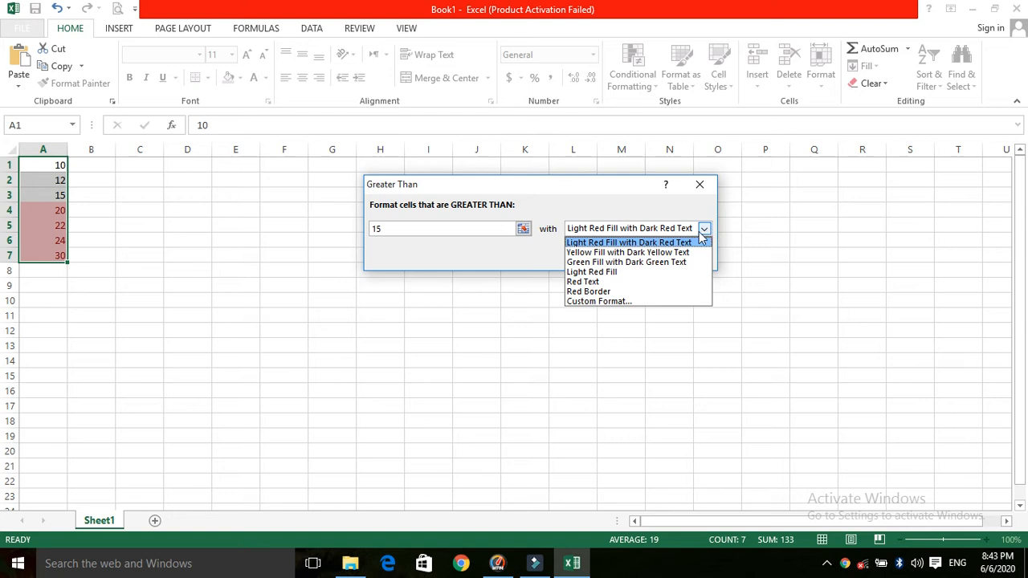
click(645, 303)
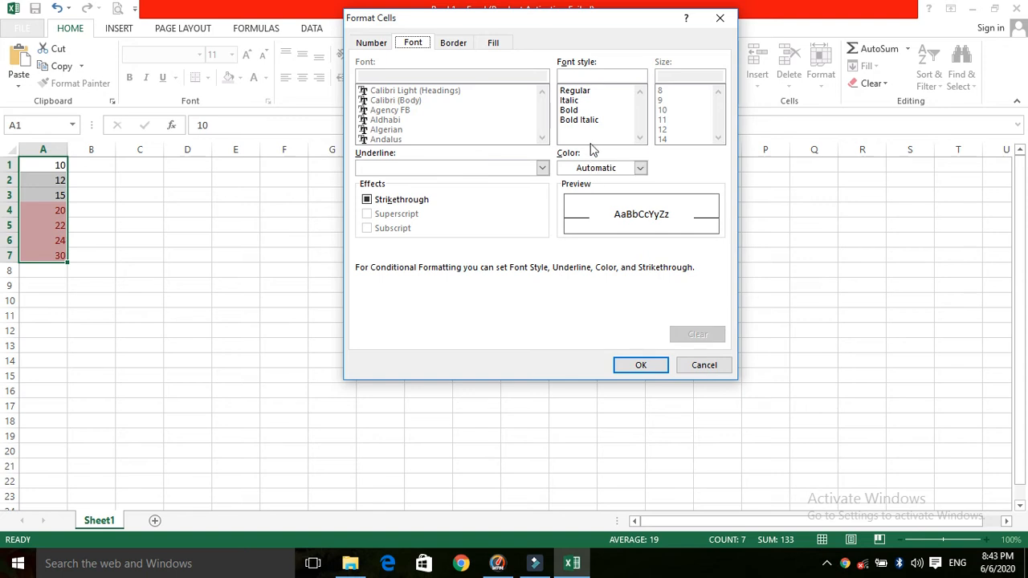
click(704, 368)
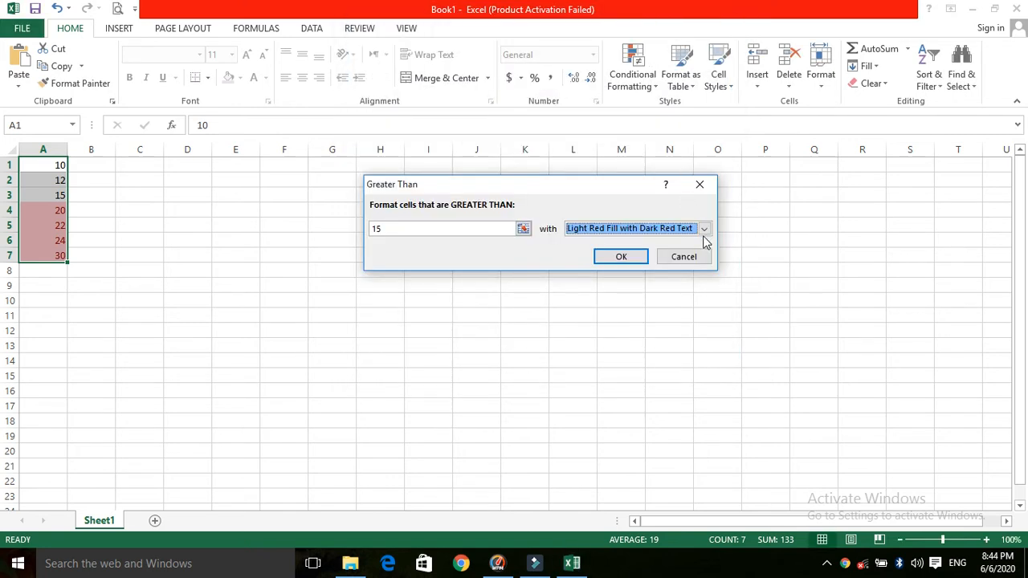
Step: Set the Greater Than threshold to 23 and apply the rule with Light Red Fill with Dark Red Text
click(495, 232)
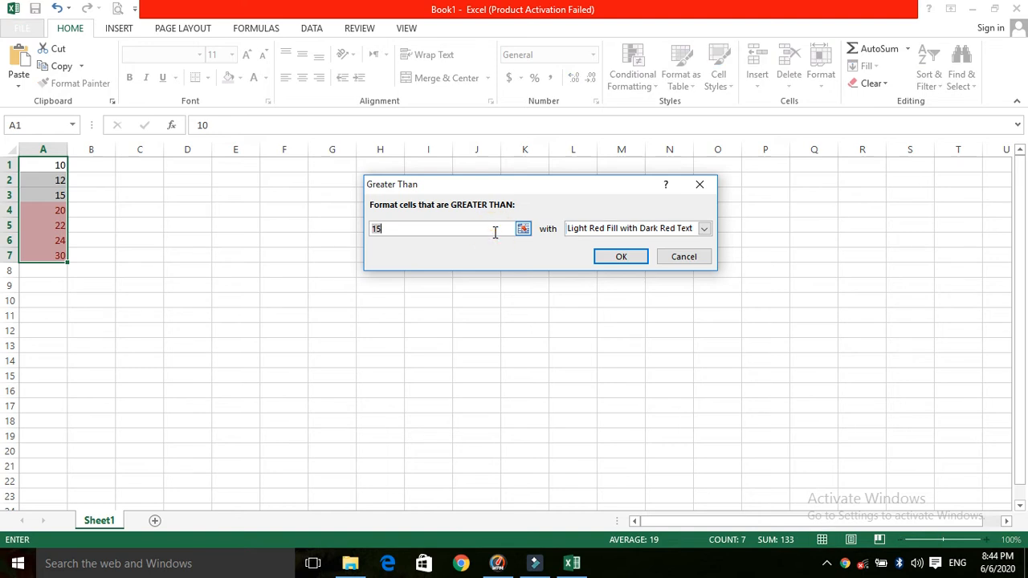
text(23)
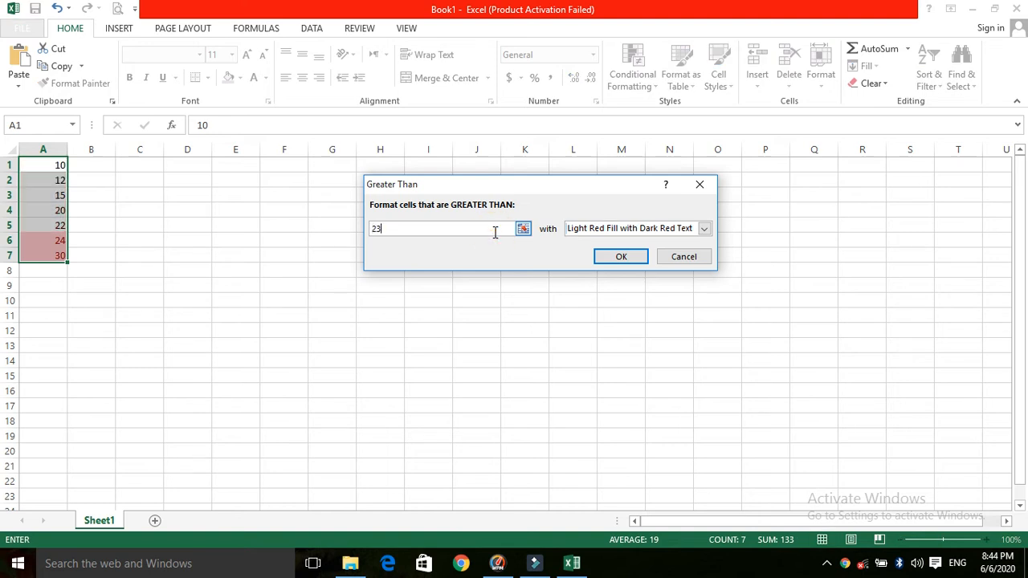
click(621, 257)
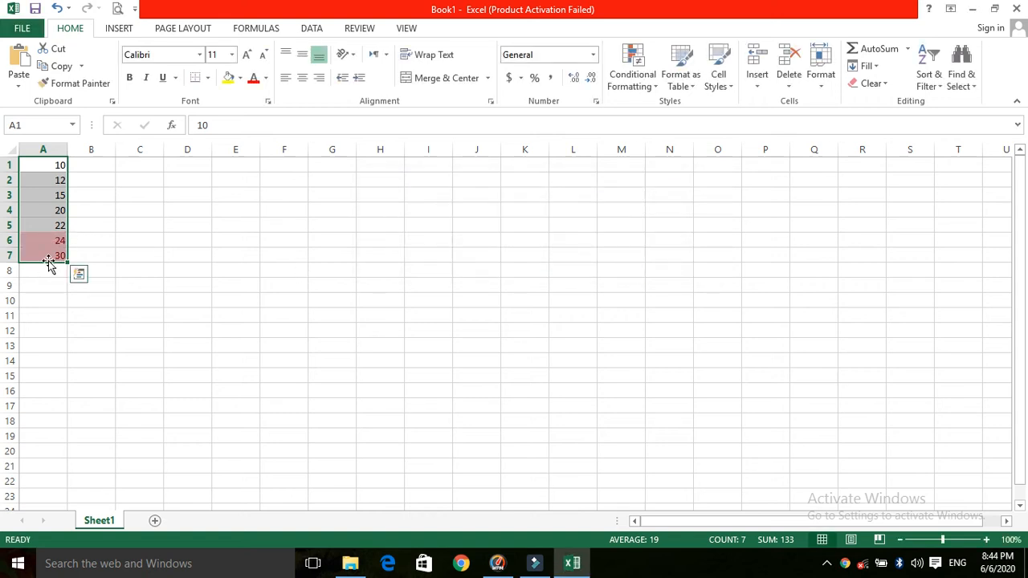
Step: Change the value in cell A4 to 25 to test the Greater Than rule
click(47, 238)
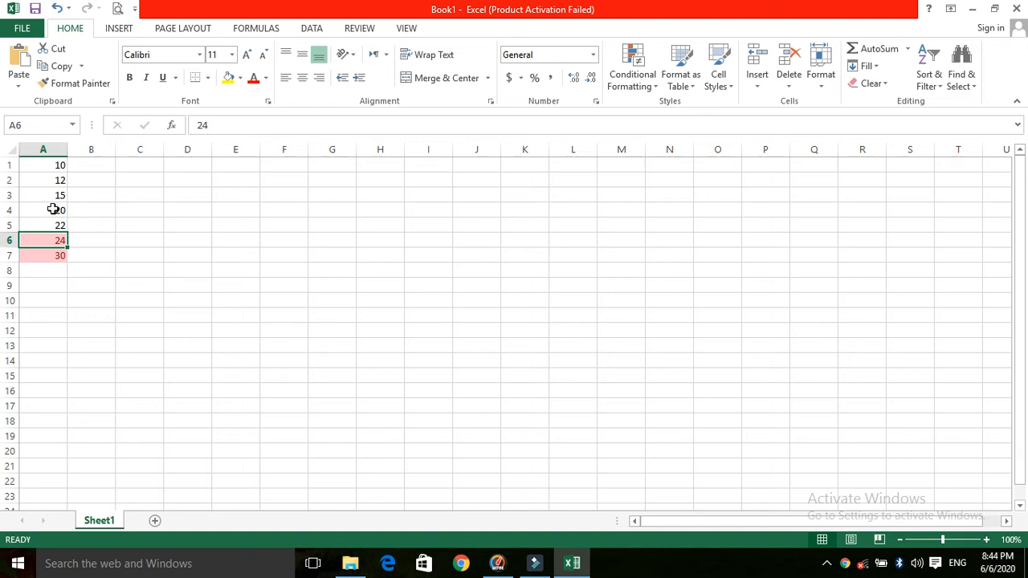
click(53, 209)
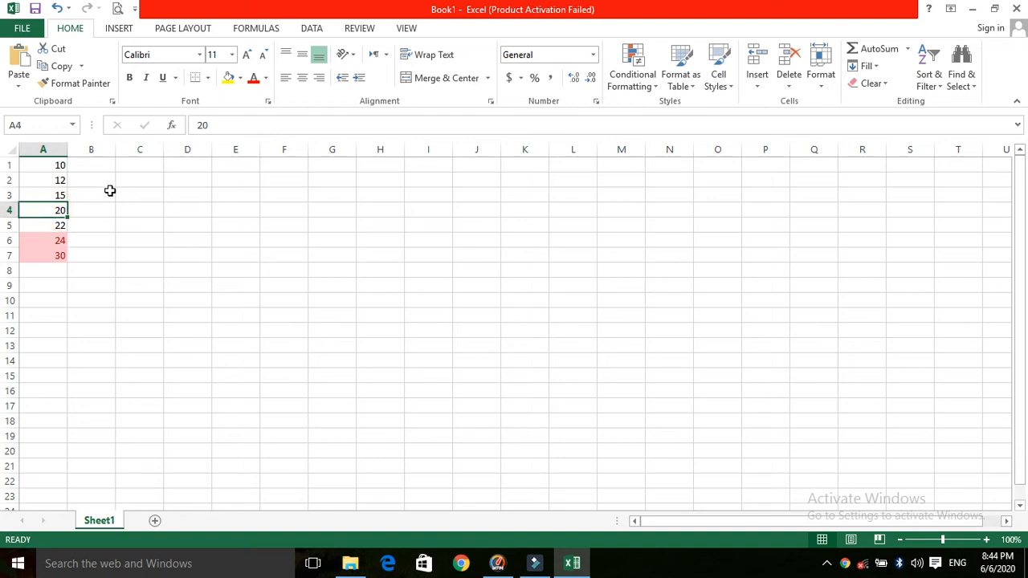
text(25)
key(Return)
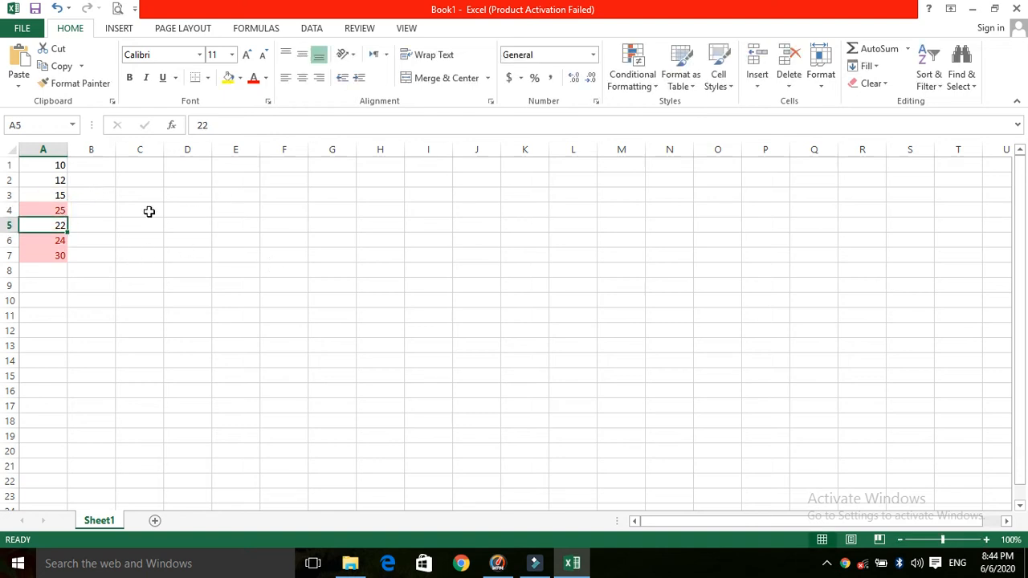
drag(53, 163, 51, 255)
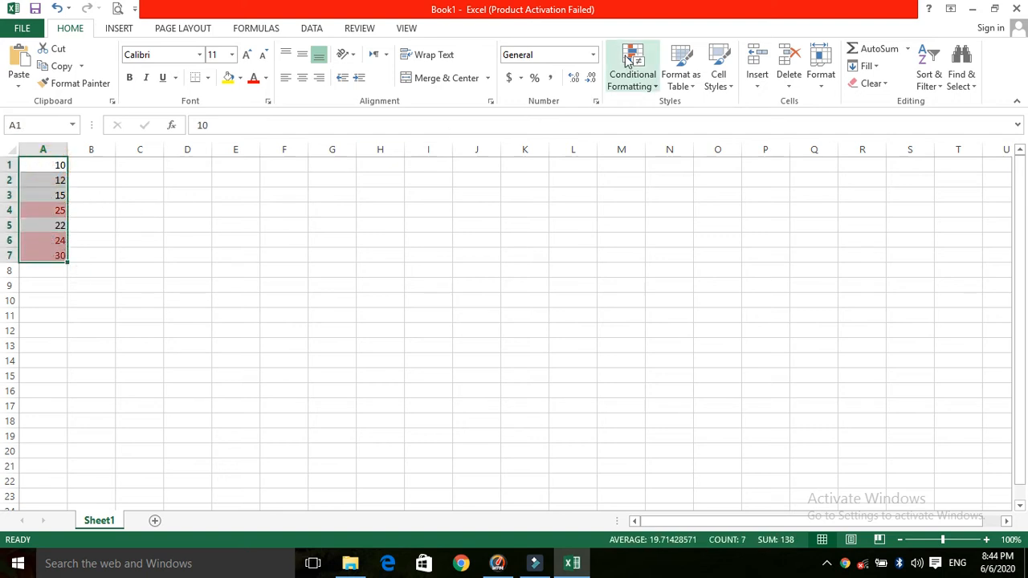
click(659, 84)
mouse_move(684, 103)
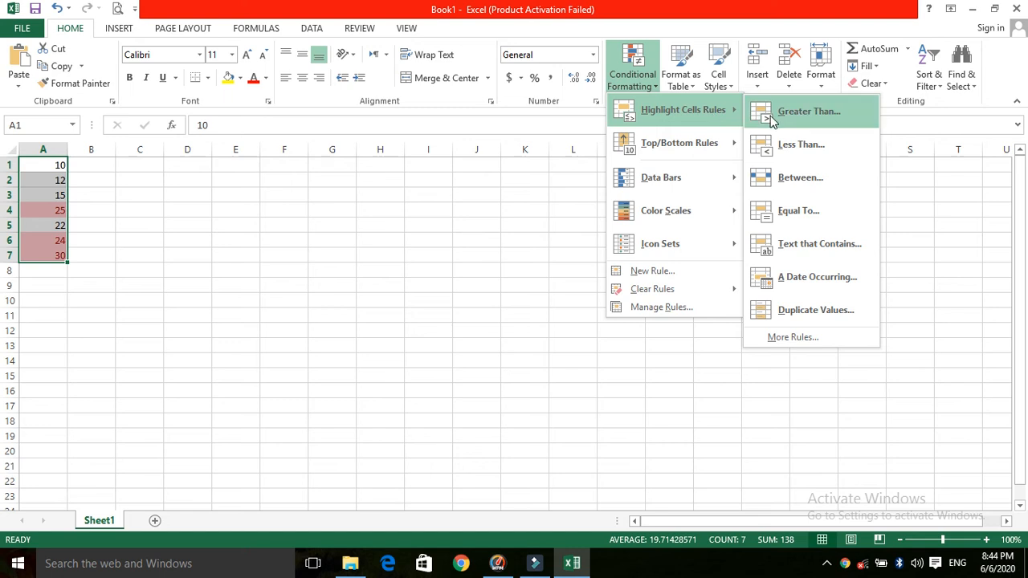
click(783, 178)
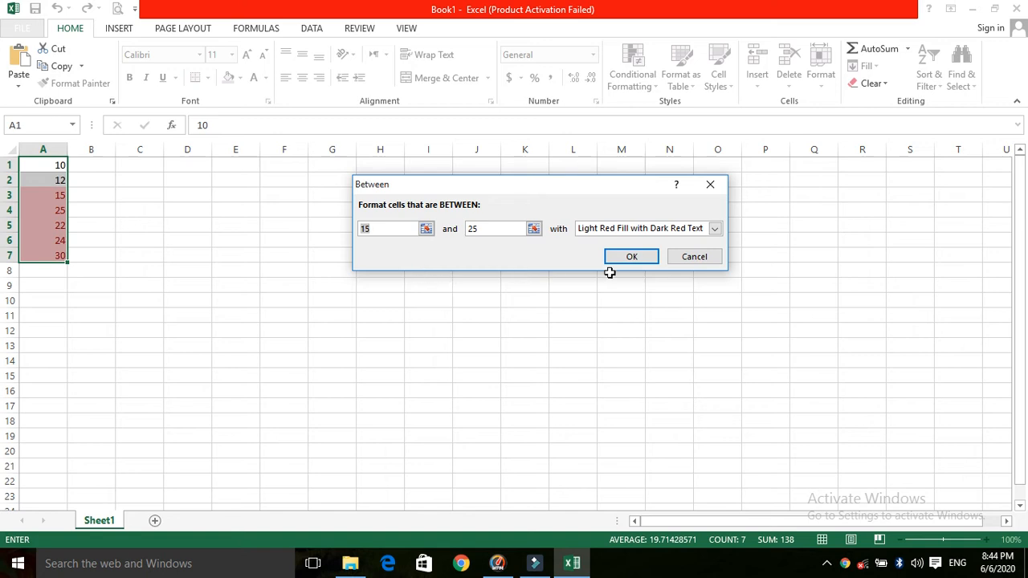
click(688, 255)
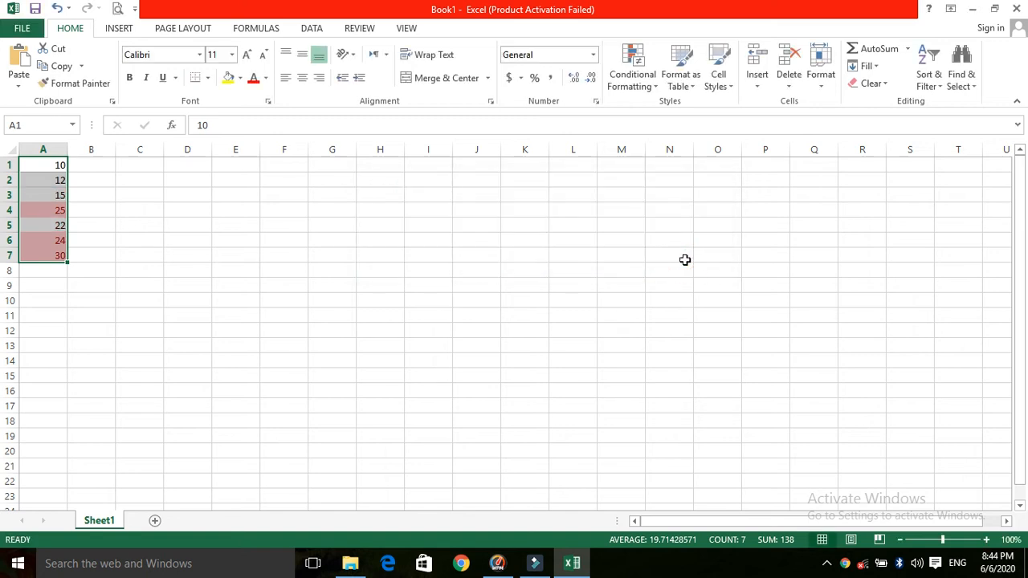
Step: Try to highlight the cells in A1:A7 equal to 20 with Light Red Fill with Dark Red Text
click(627, 82)
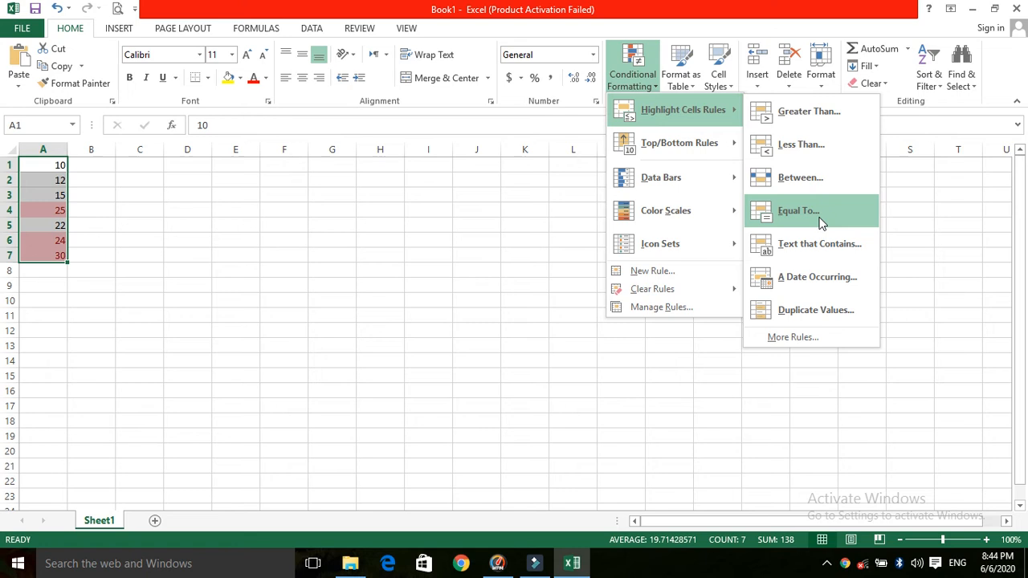
click(819, 217)
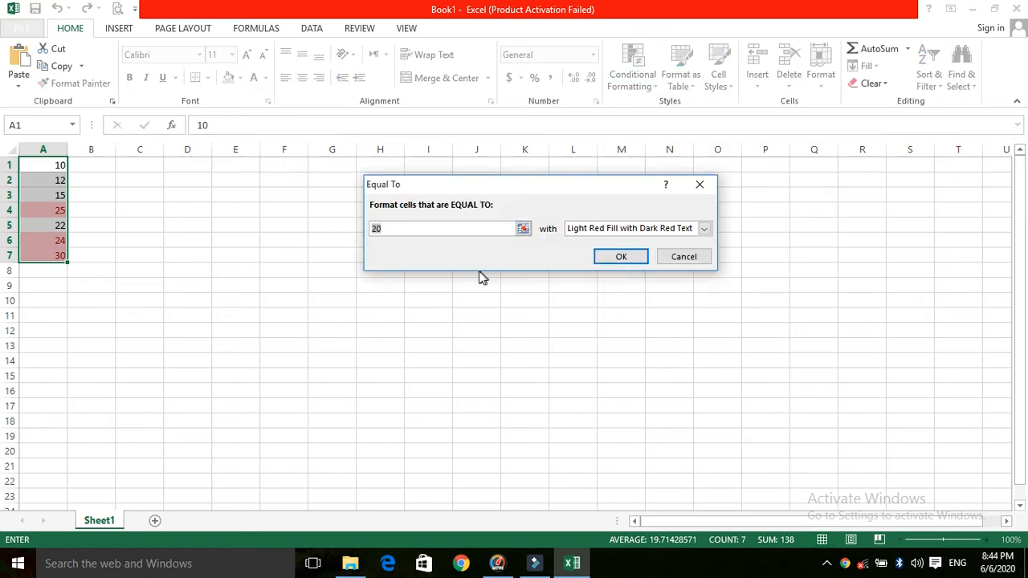
click(444, 231)
click(613, 257)
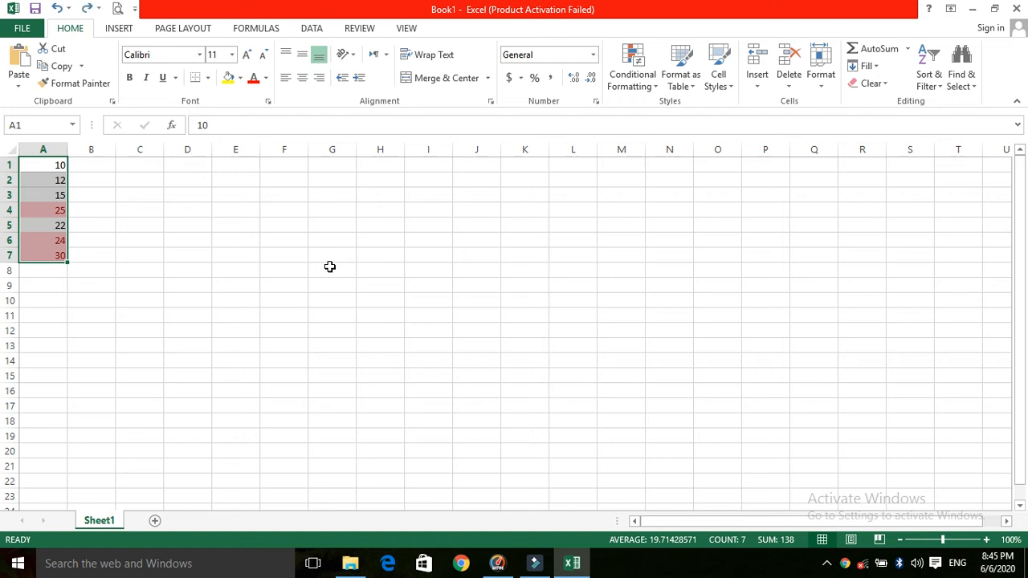
Step: Set the value in cell A4 to 20
click(157, 254)
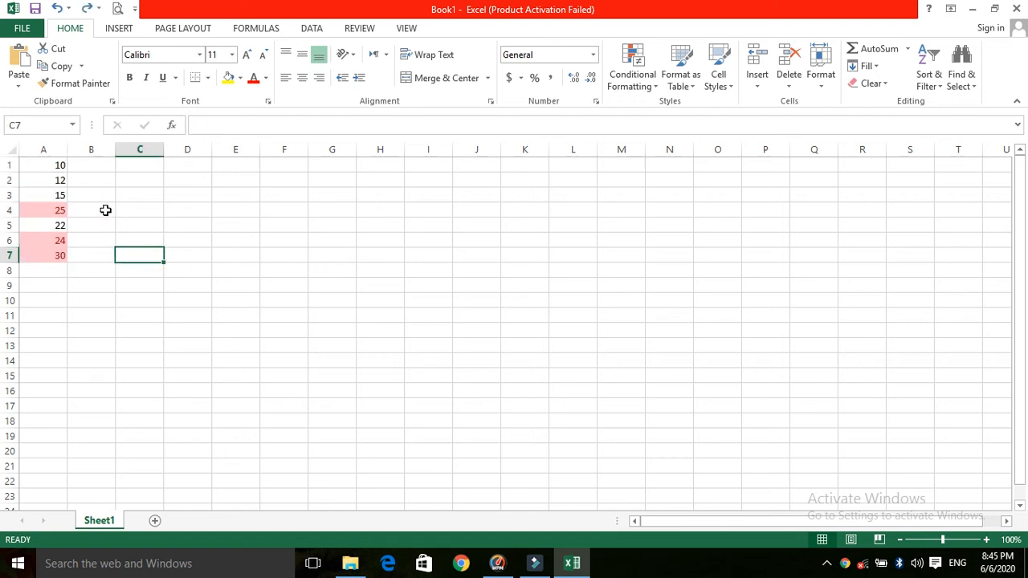
click(44, 162)
click(44, 209)
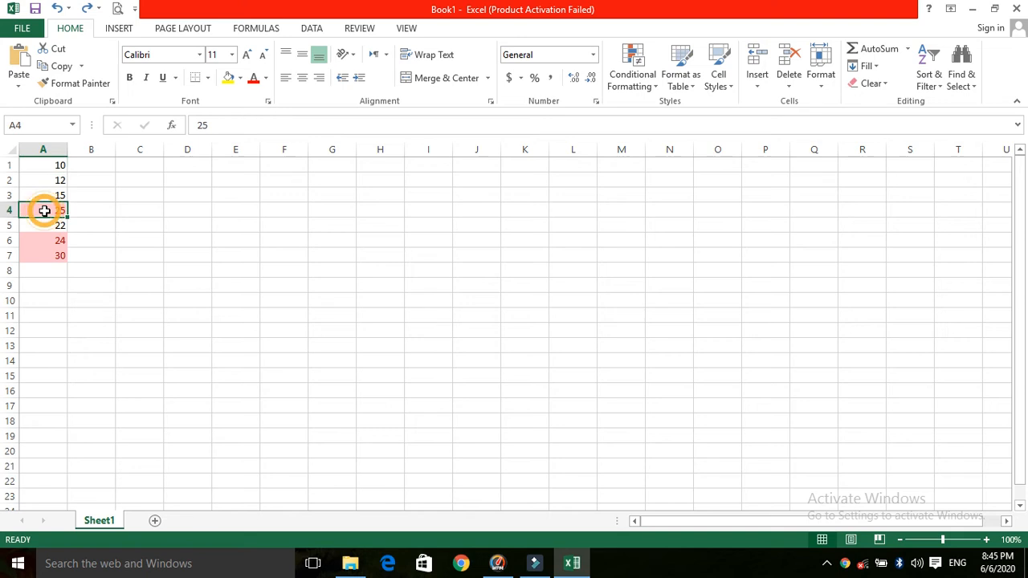
text(20)
key(Return)
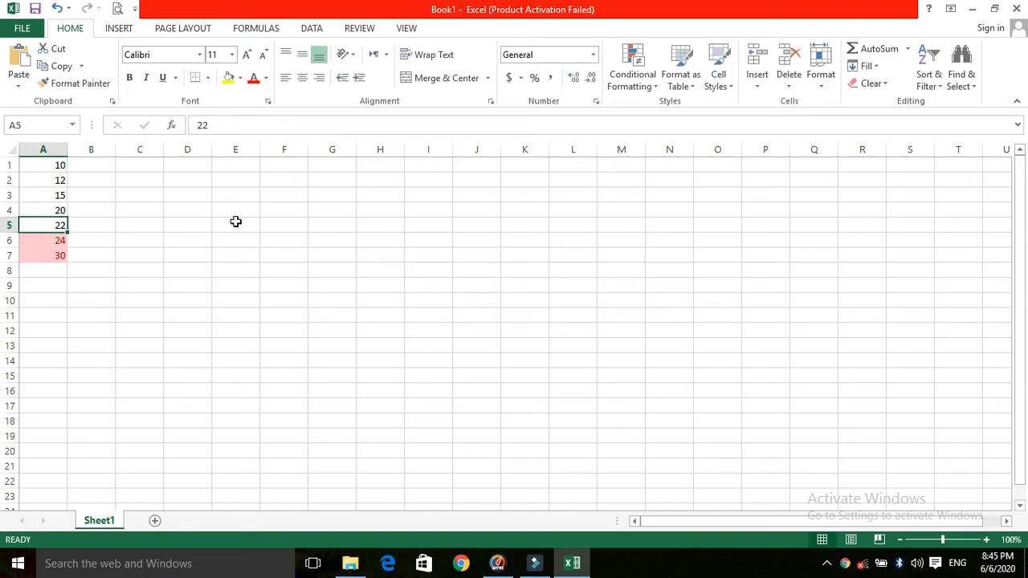
click(61, 242)
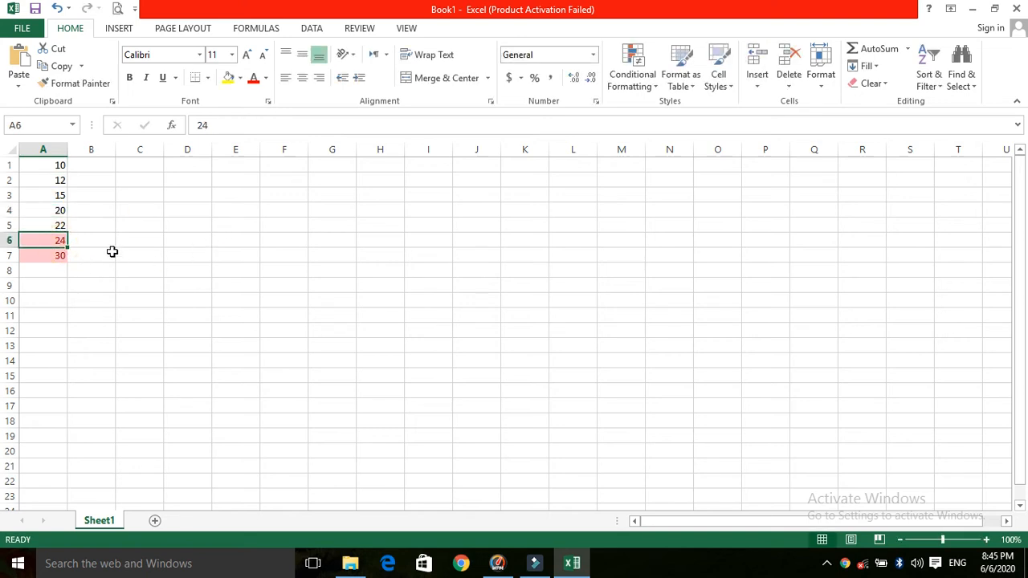
Step: Highlight the cells in A1:A7 equal to 20 with Yellow Fill with Dark Yellow Text
drag(53, 162, 55, 253)
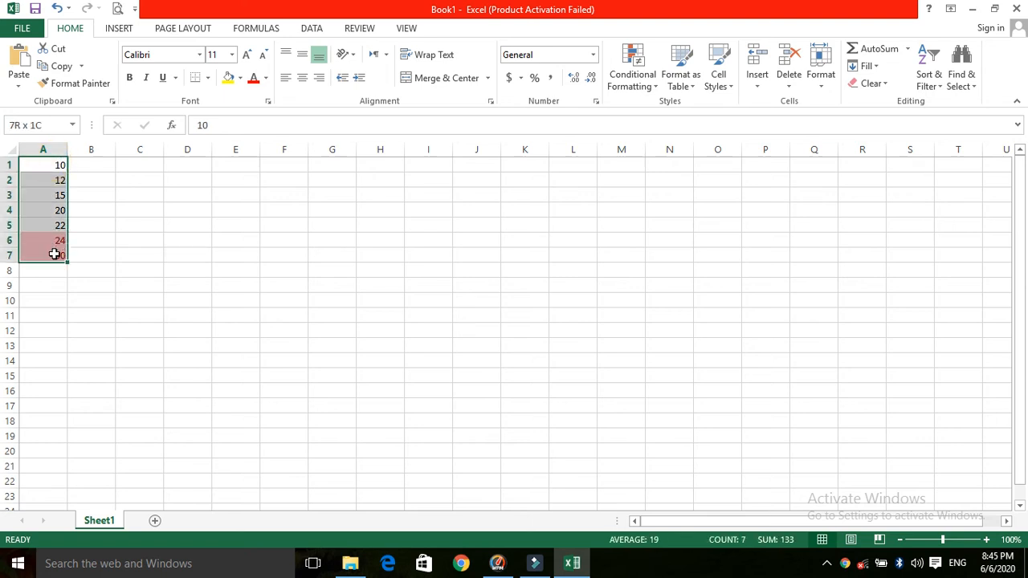
click(652, 90)
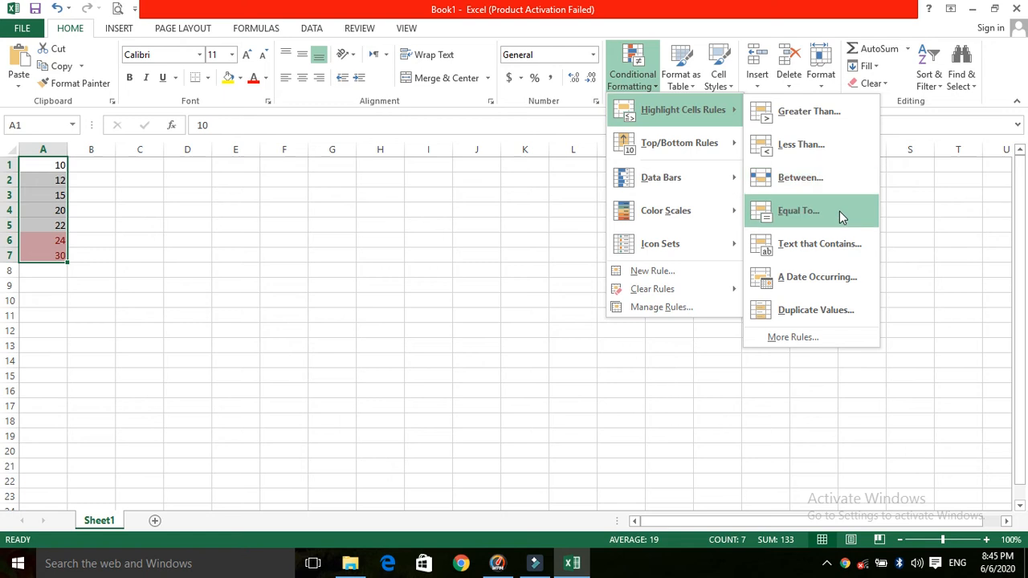
click(839, 212)
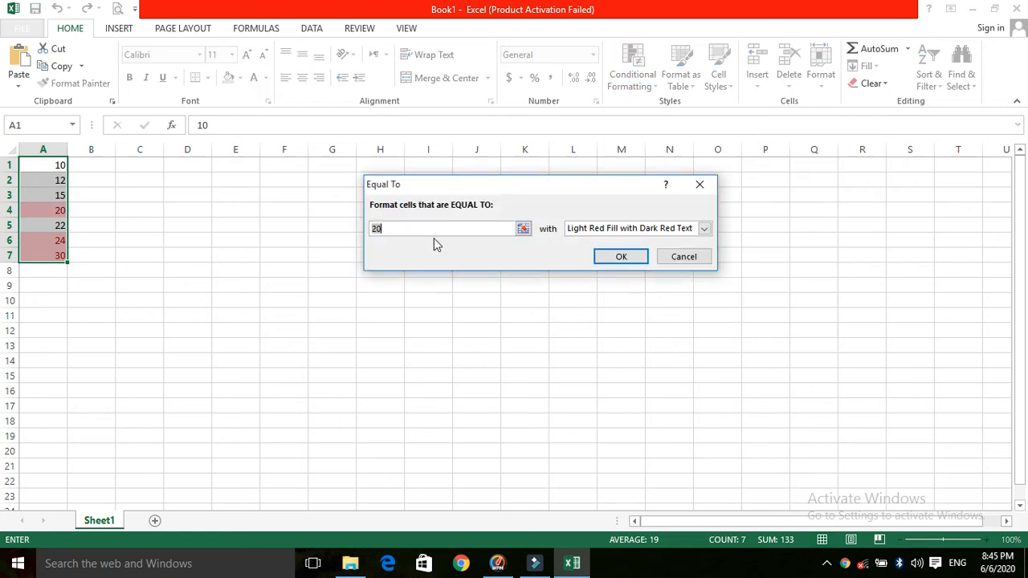
click(456, 226)
click(704, 229)
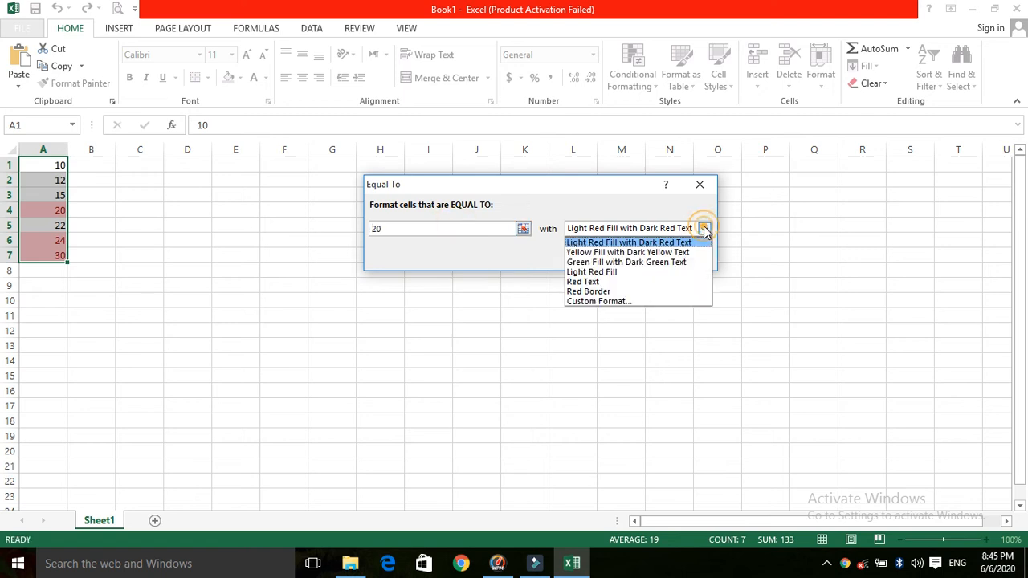
click(672, 253)
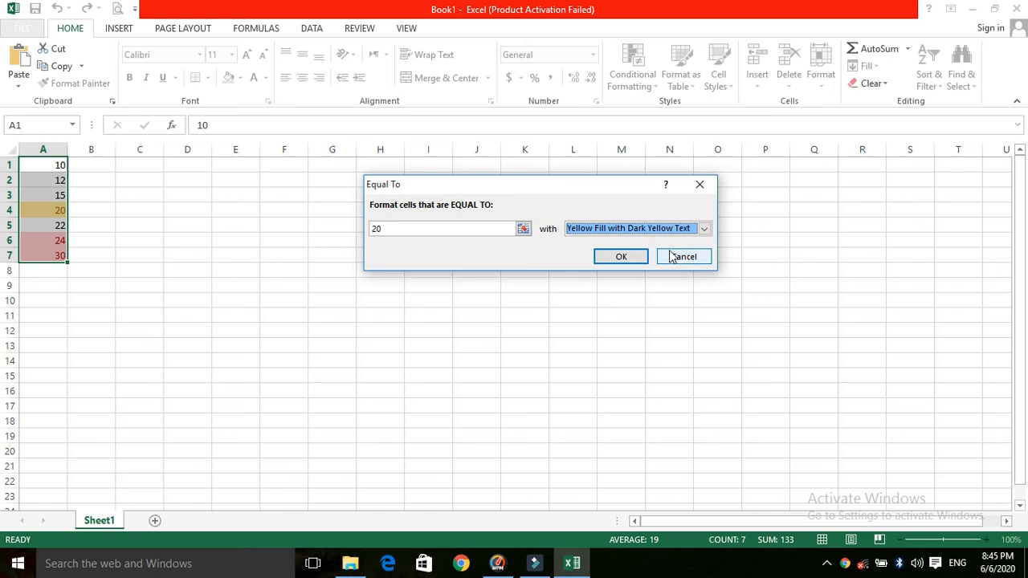
click(620, 257)
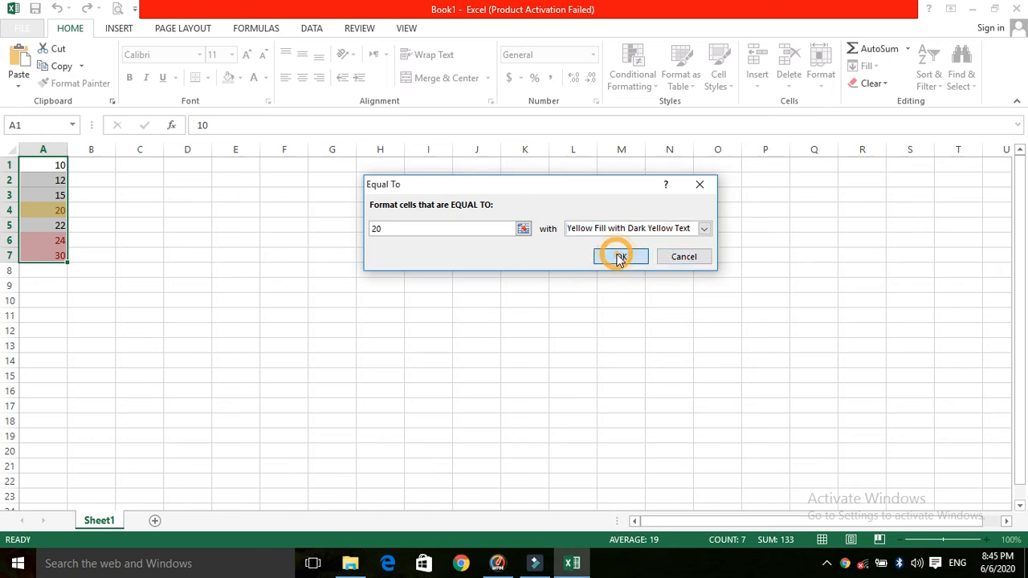
click(46, 210)
Step: Clear the conditional formatting rules from cells A6:A7 only
drag(49, 233, 46, 257)
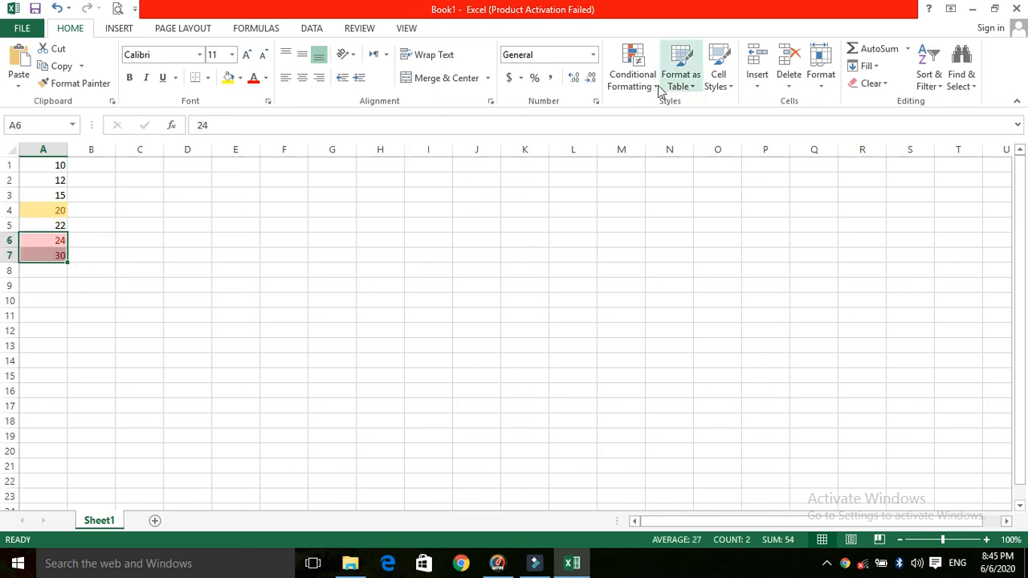
click(632, 81)
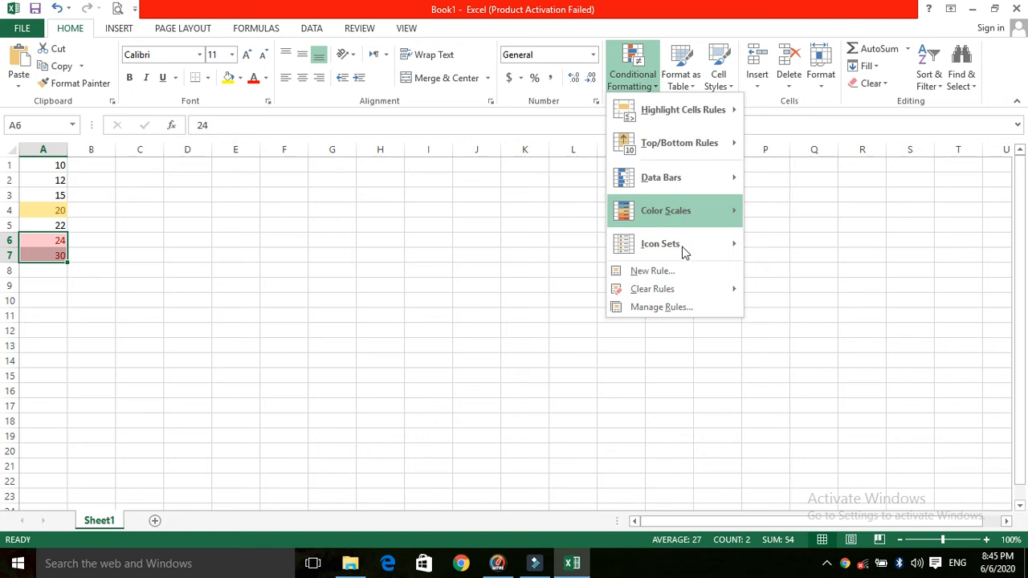
mouse_move(691, 297)
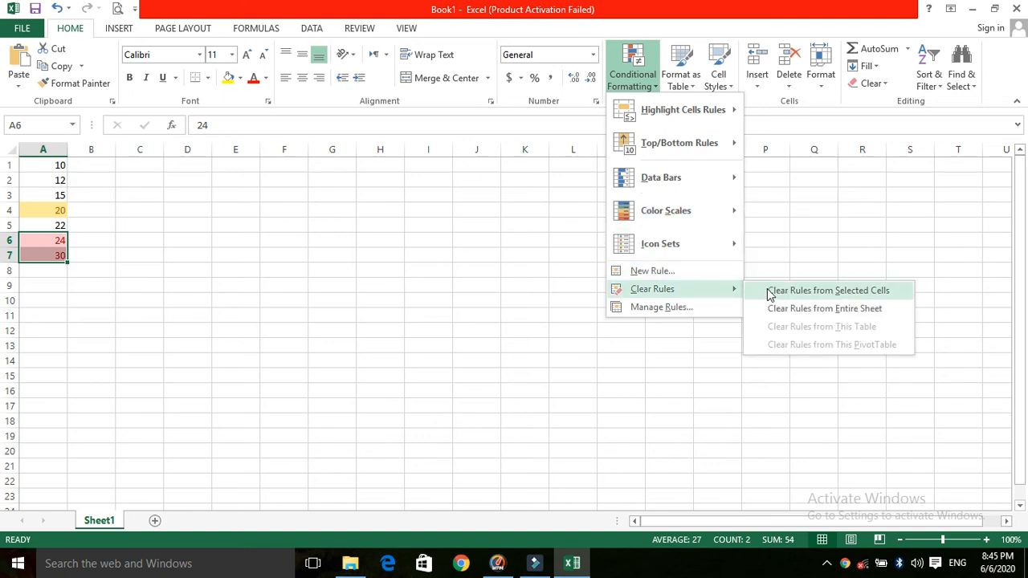
click(791, 290)
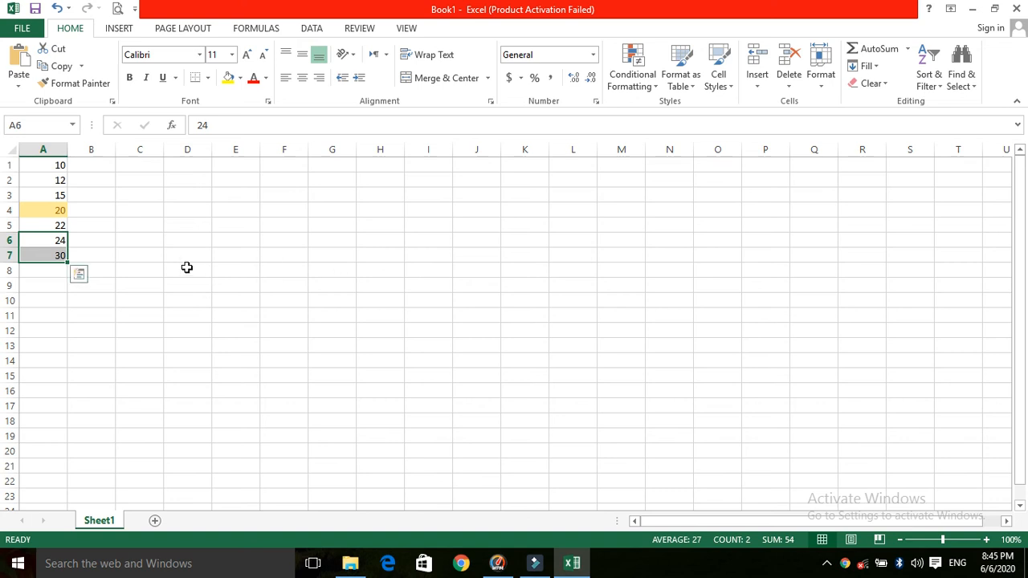
Step: Clear the conditional formatting rules from the entire sheet
click(42, 241)
drag(43, 165, 36, 249)
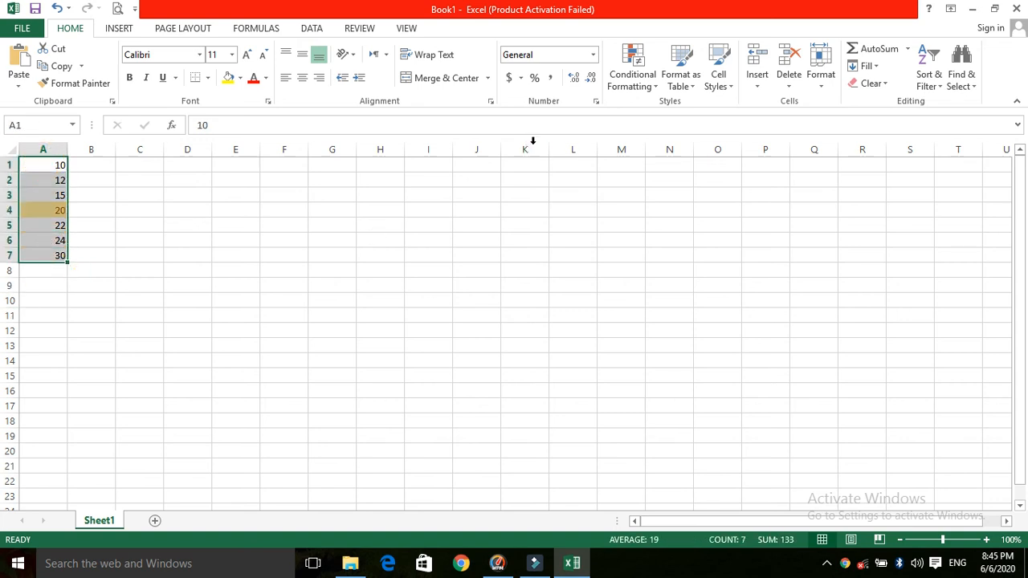
click(642, 87)
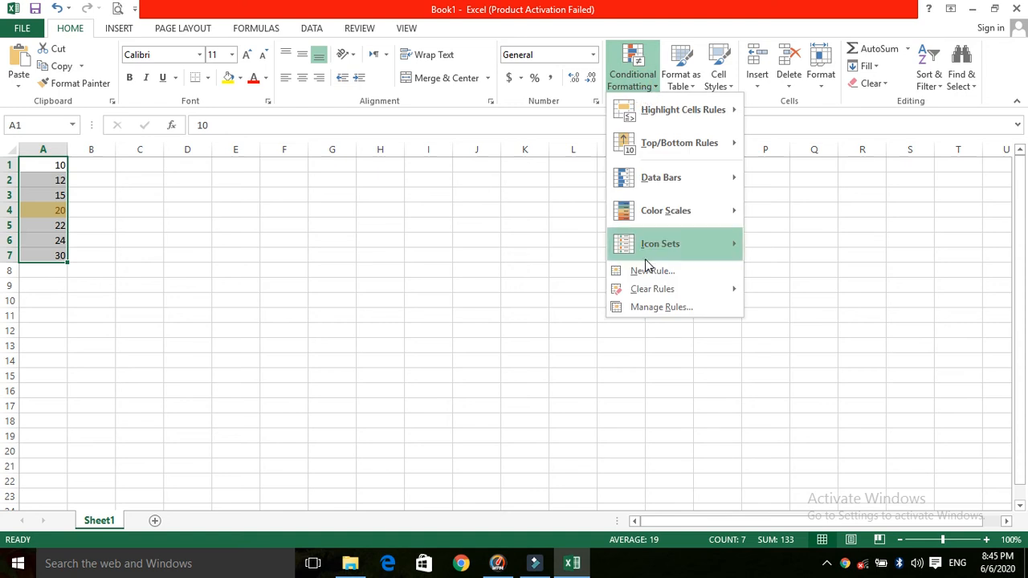
mouse_move(686, 289)
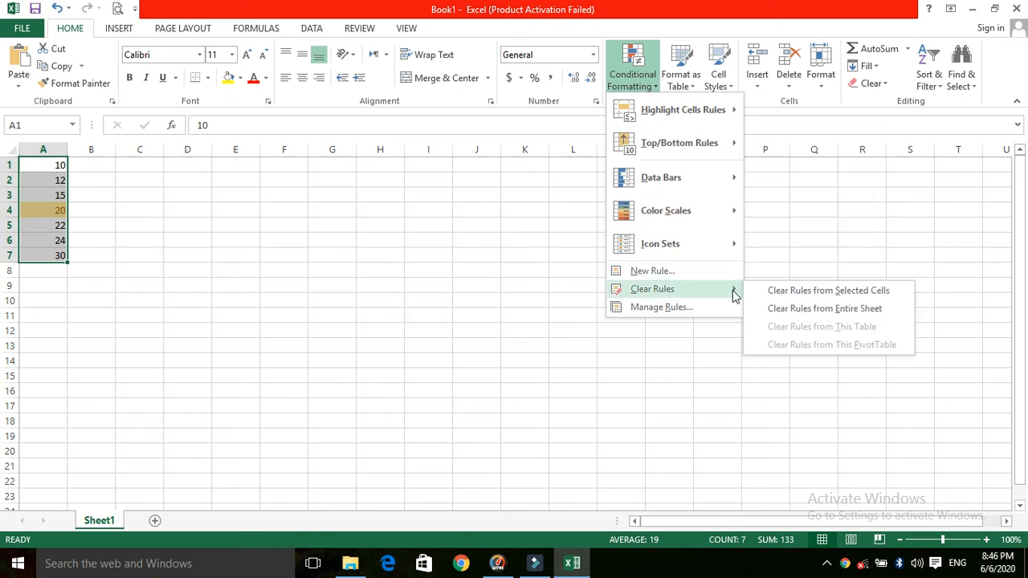
click(790, 313)
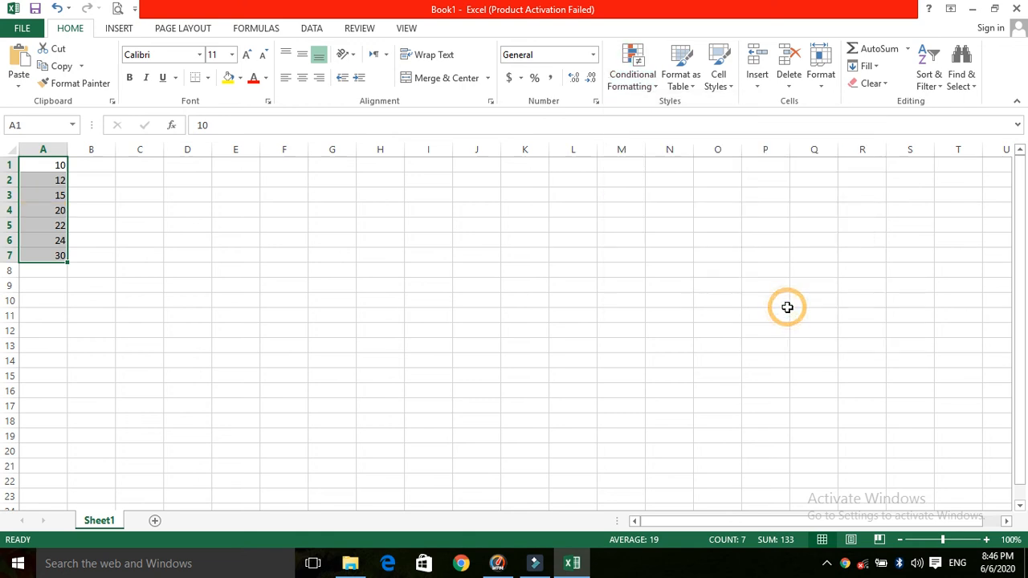
click(634, 68)
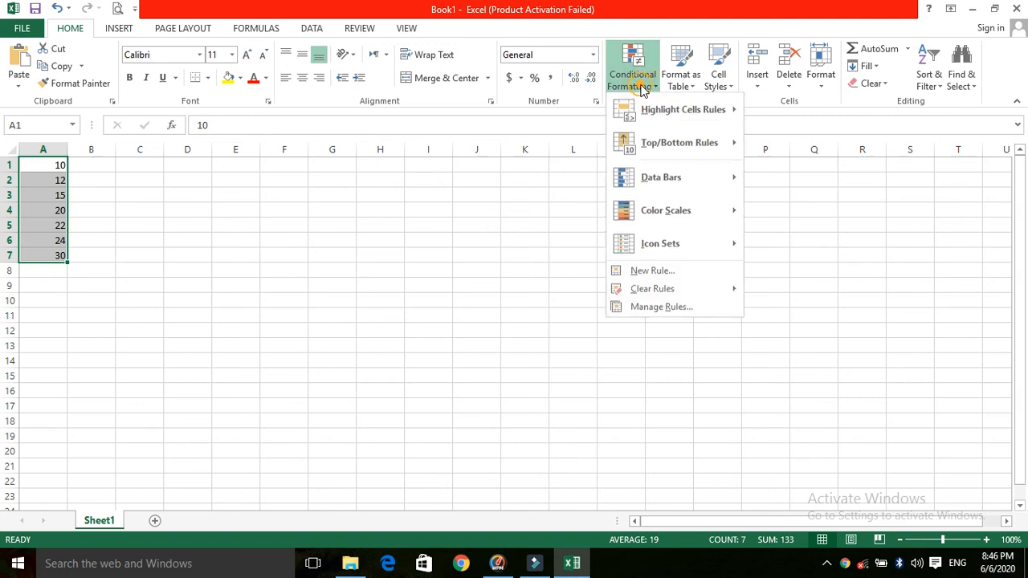
mouse_move(718, 119)
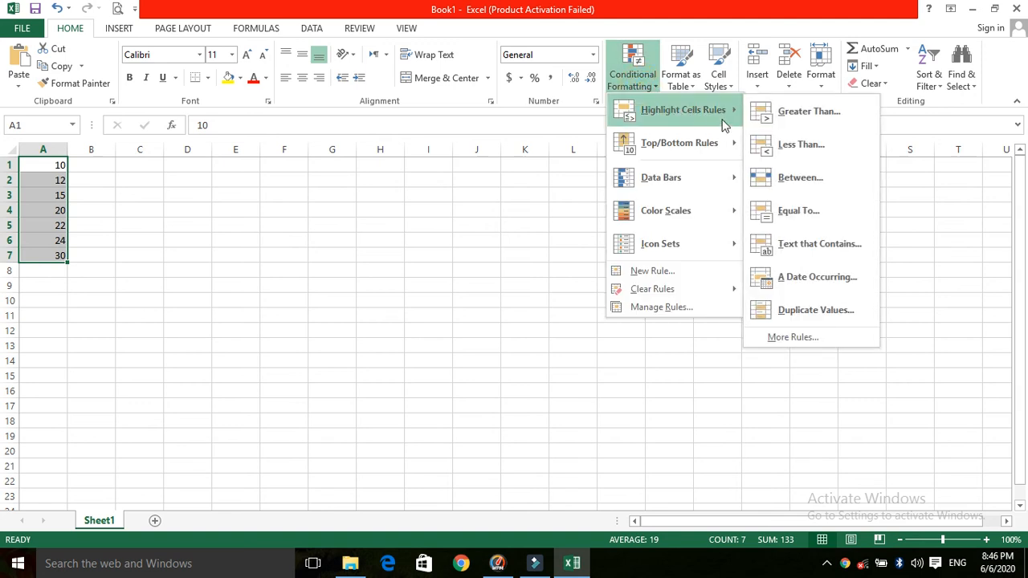
click(831, 254)
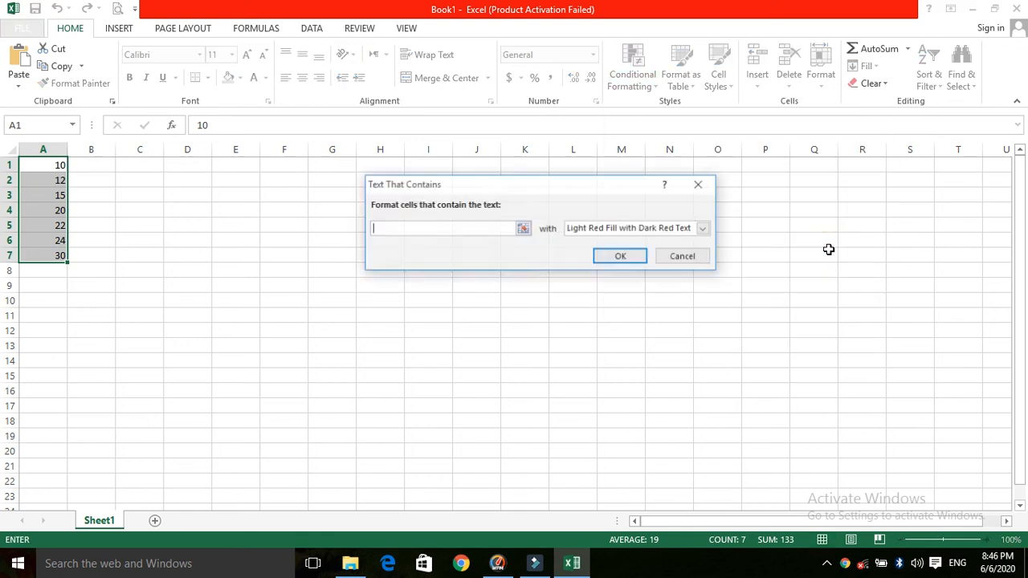
click(94, 196)
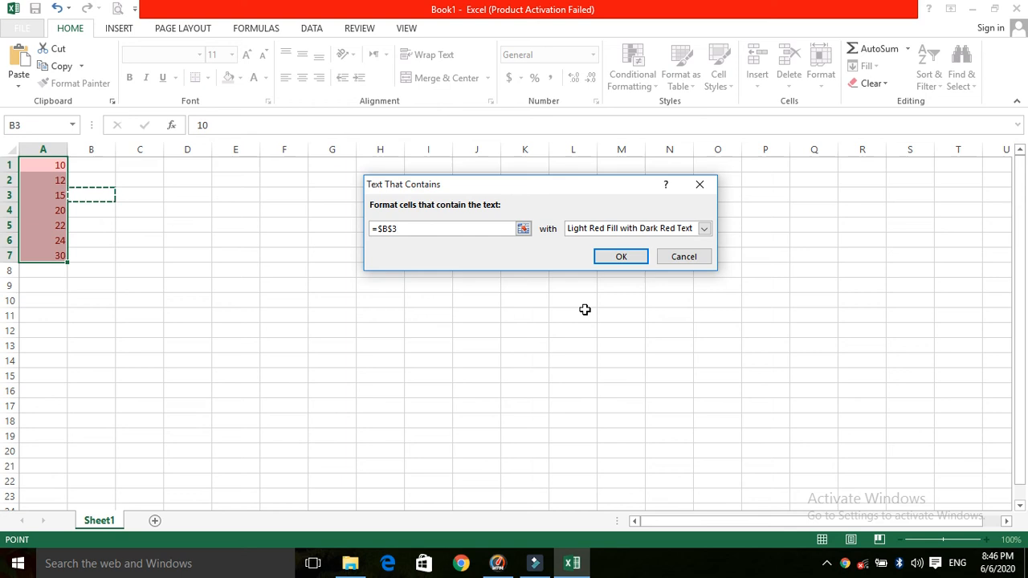
key(Escape)
click(396, 246)
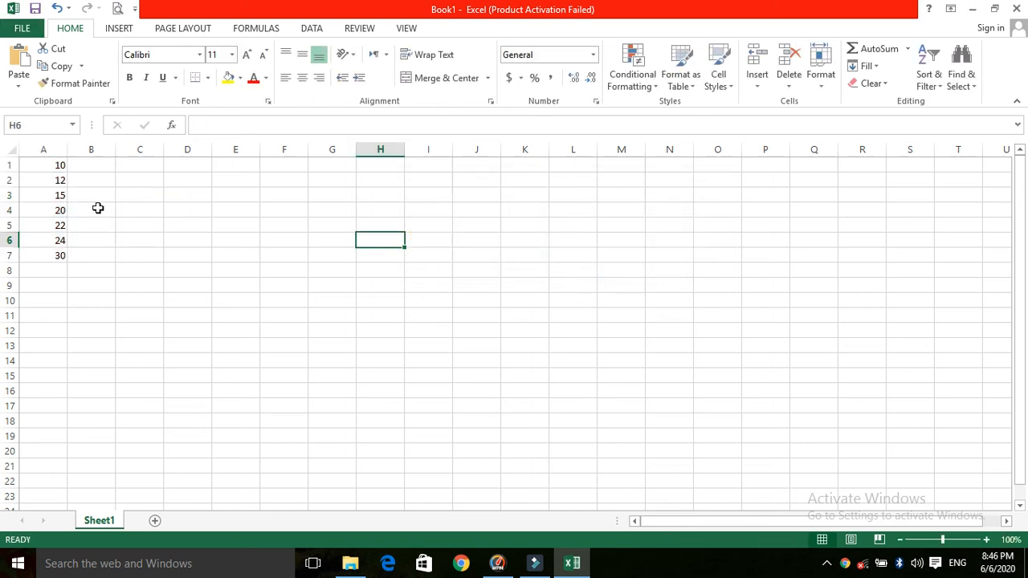
click(98, 209)
click(280, 357)
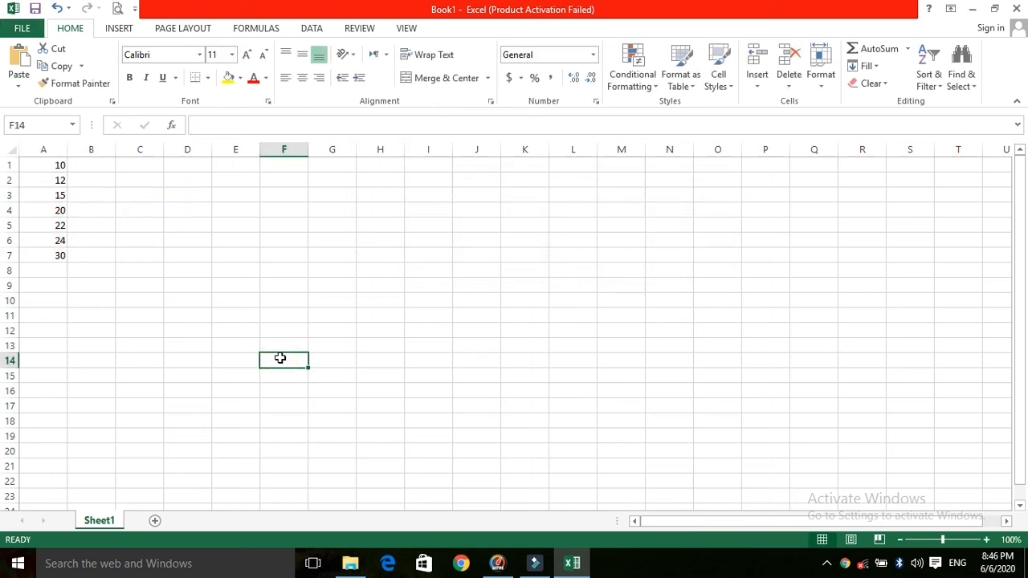
Step: Enter a sample name in cell C2, shar in C3 and scien in C4
click(130, 179)
text(Atta)
key(Return)
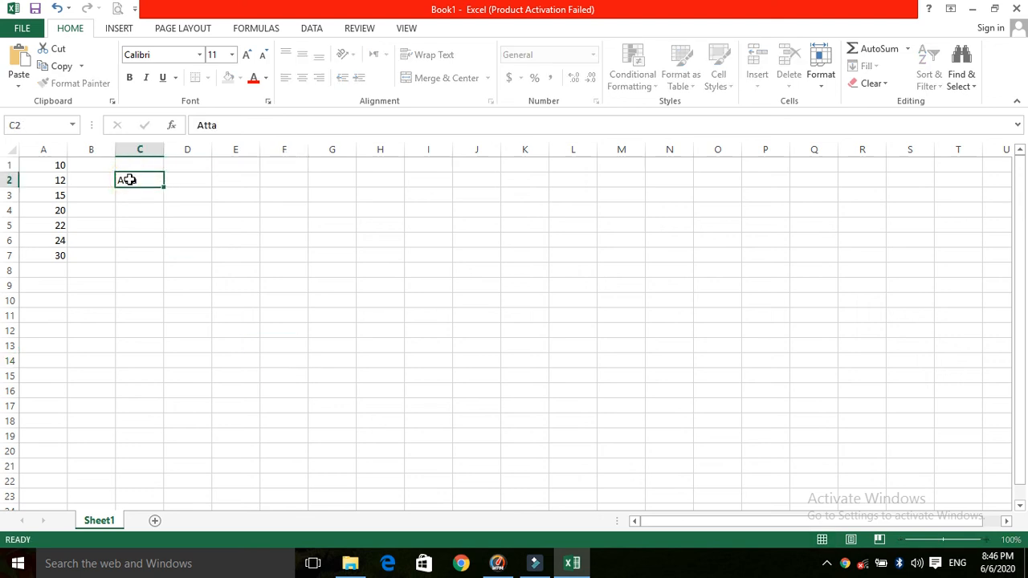
text(shar)
key(Return)
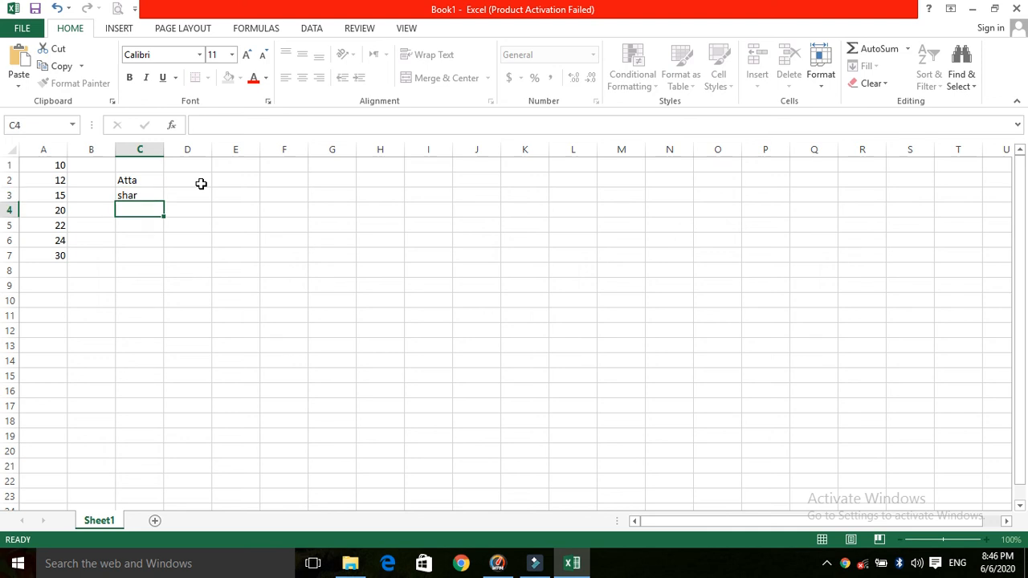
text(scien)
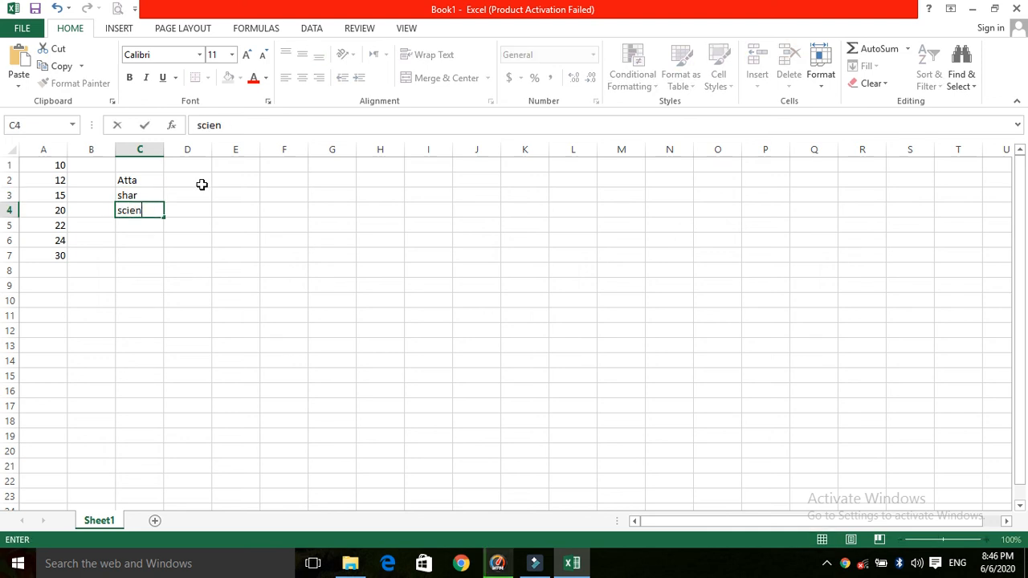
key(Return)
Step: Continue the text list with computer in C5, english in C6 and this in C7
text(computer)
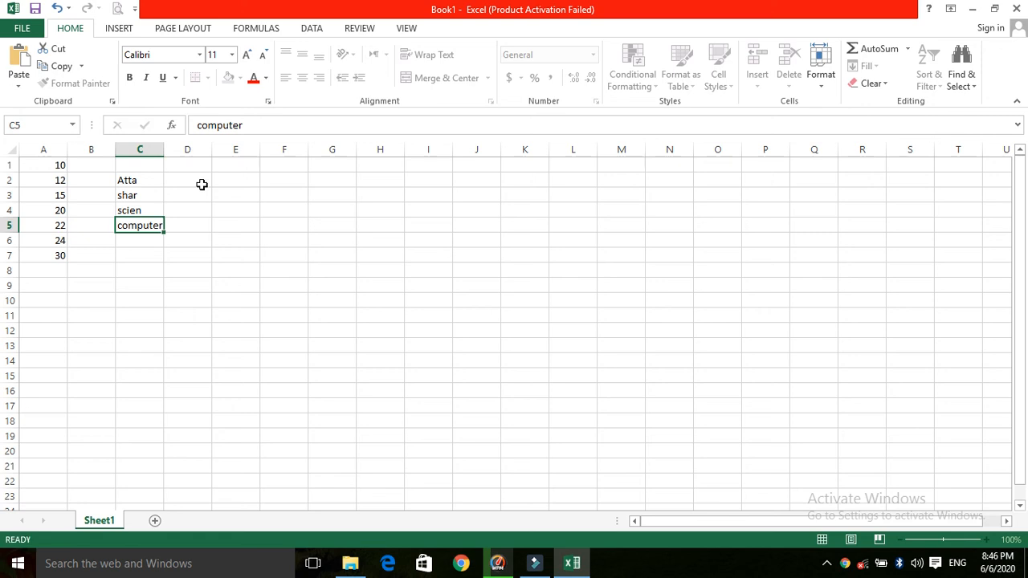
key(Return)
text(en)
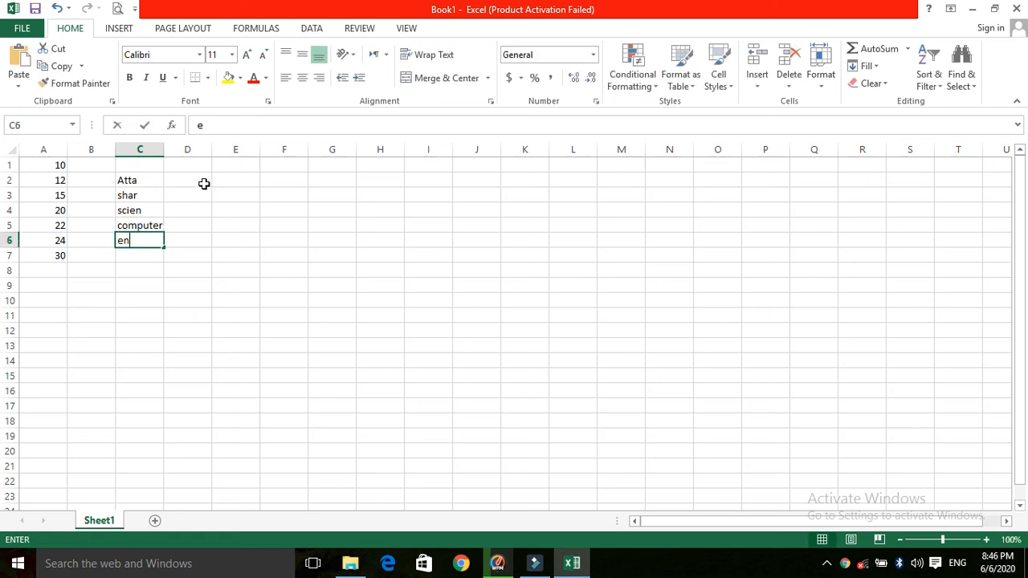
text(glish)
key(Return)
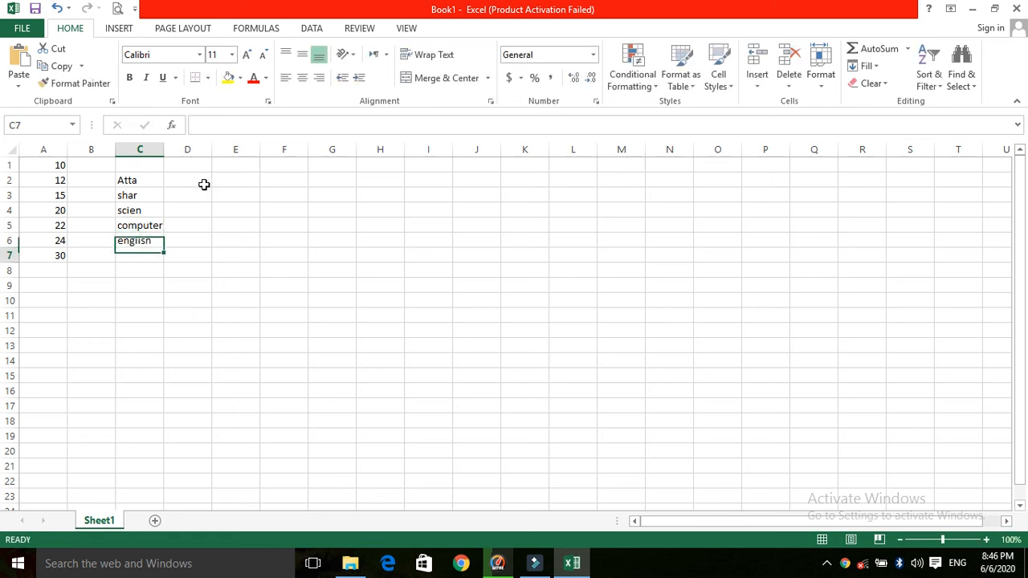
text(this)
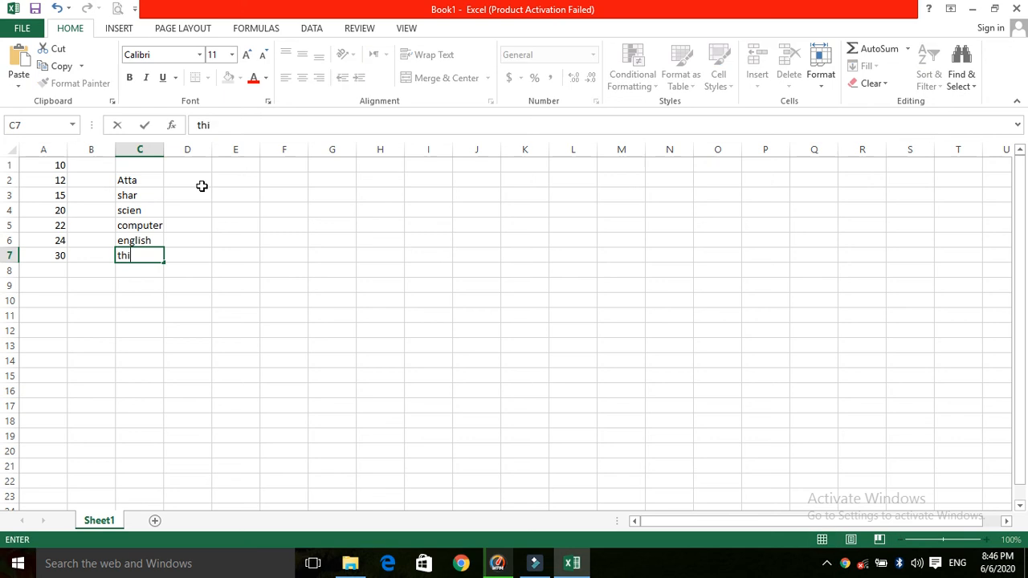
key(Return)
Step: Highlight the cells in C2:C7 that contain the text scien with Light Red Fill with Dark Red Text
drag(146, 180, 152, 254)
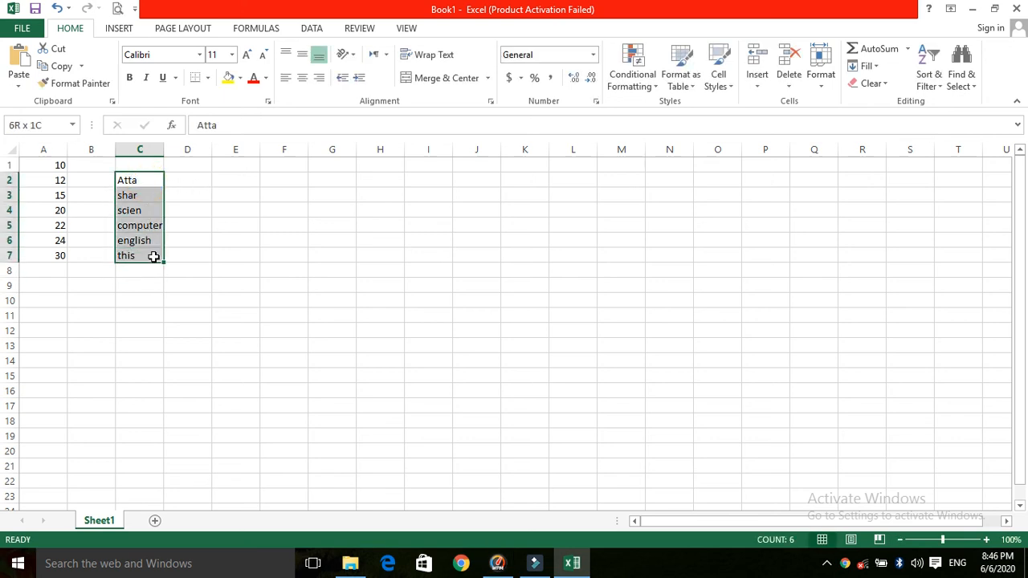
click(634, 78)
mouse_move(675, 110)
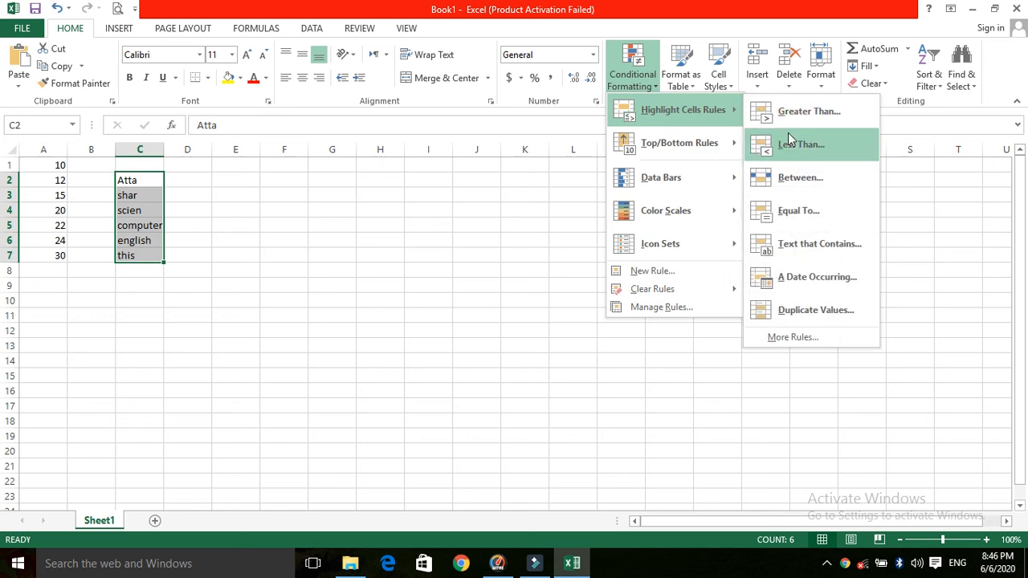
click(810, 244)
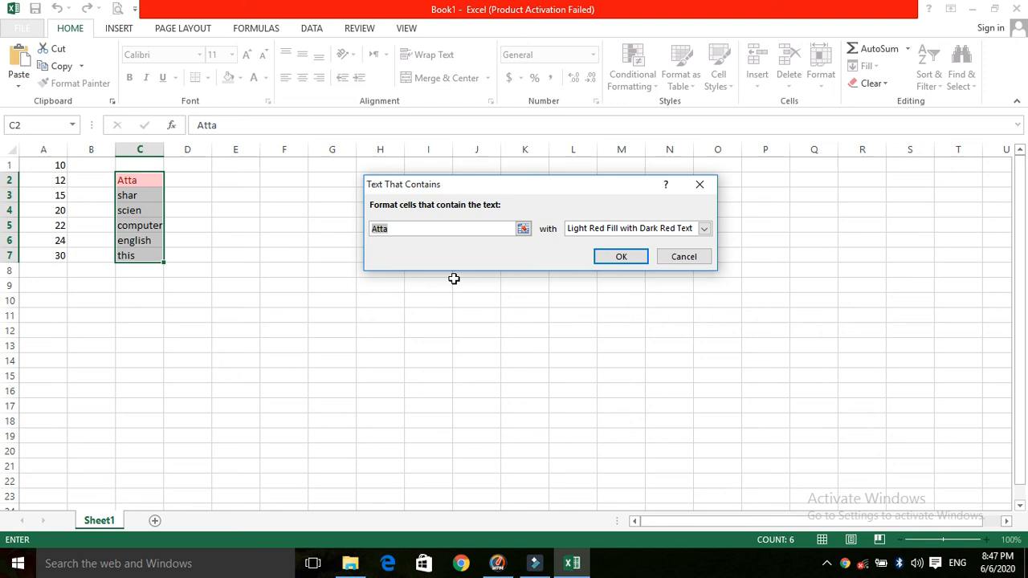
text(scie)
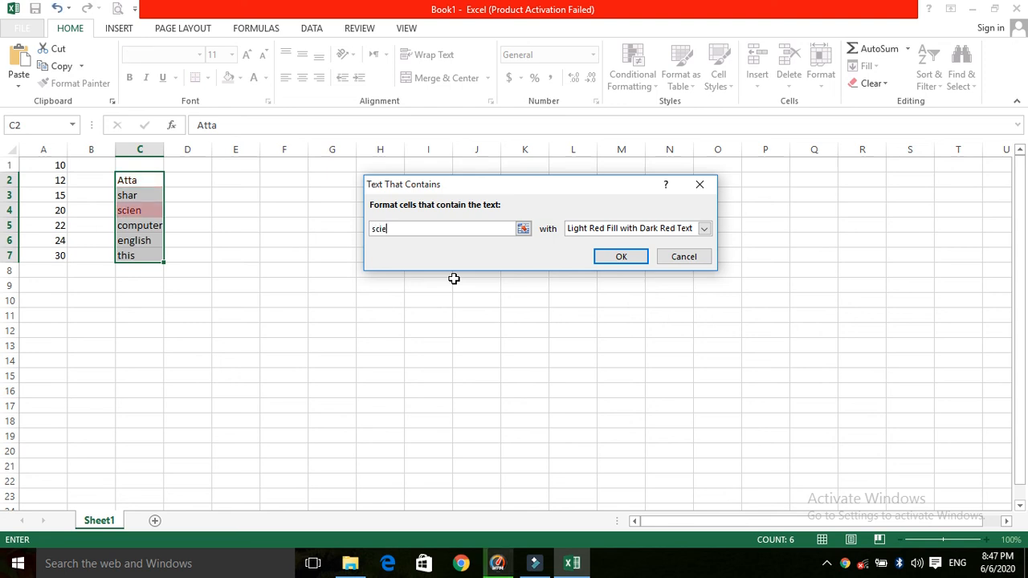
text(n)
click(619, 258)
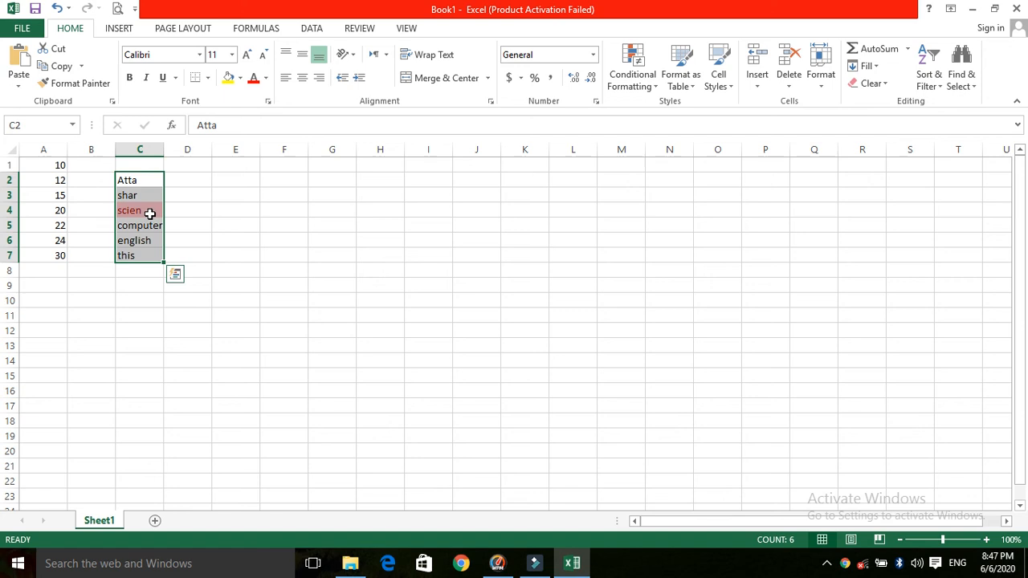
click(151, 214)
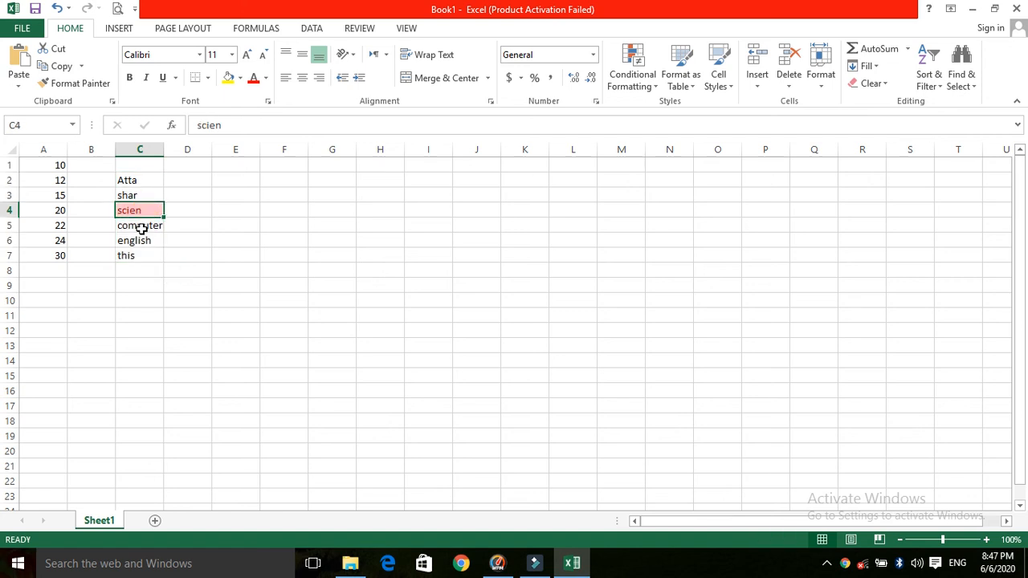
click(642, 84)
mouse_move(715, 122)
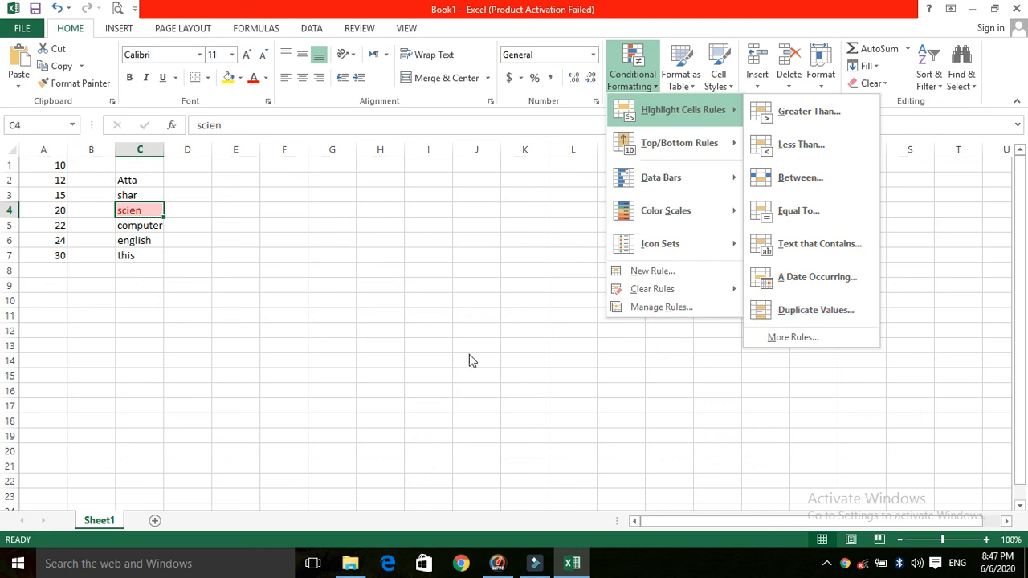
click(442, 324)
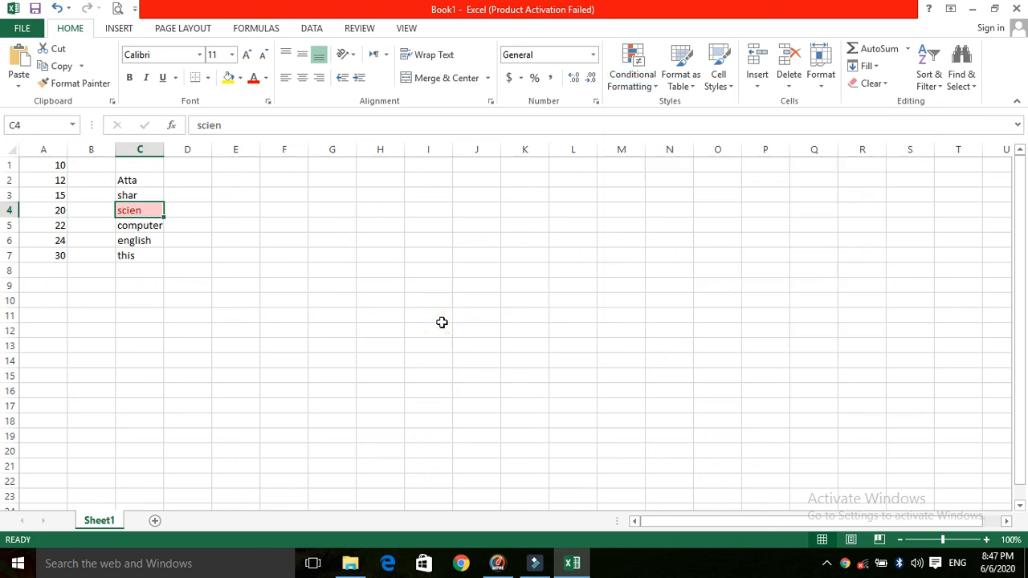